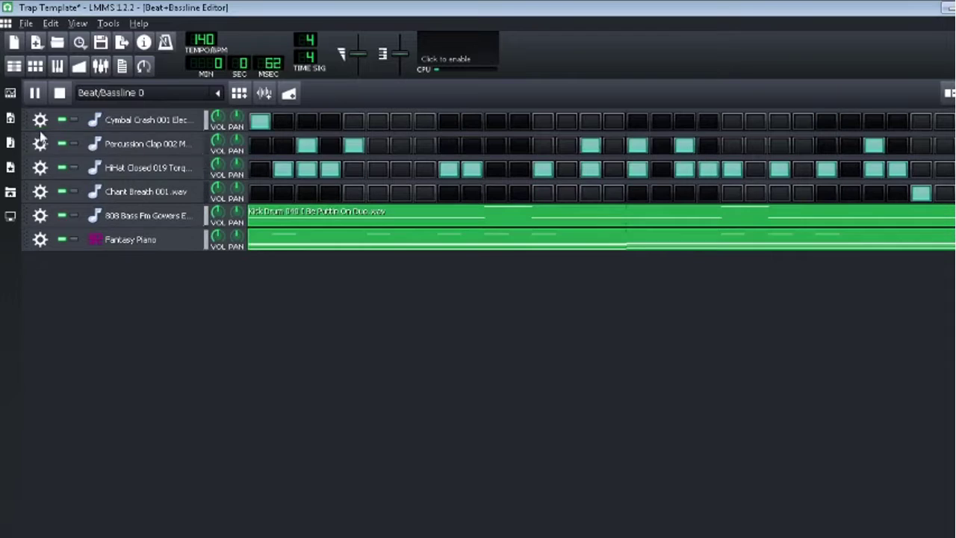
Remove all six existing instrument tracks from Beat/Bassline 0, from the Cymbal Crash 001 track through Fantasy Piano
left_click(40, 120)
left_click(69, 162)
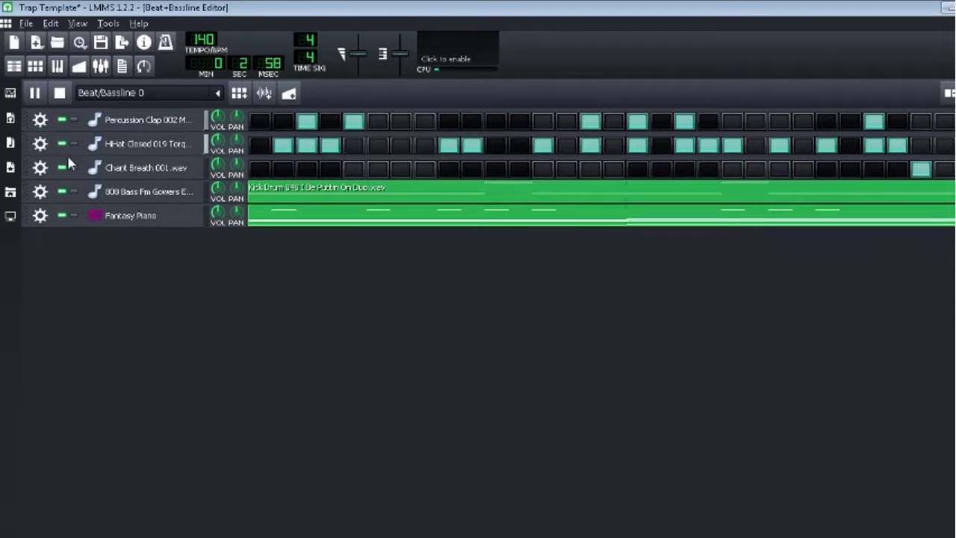
left_click(39, 120)
left_click(60, 158)
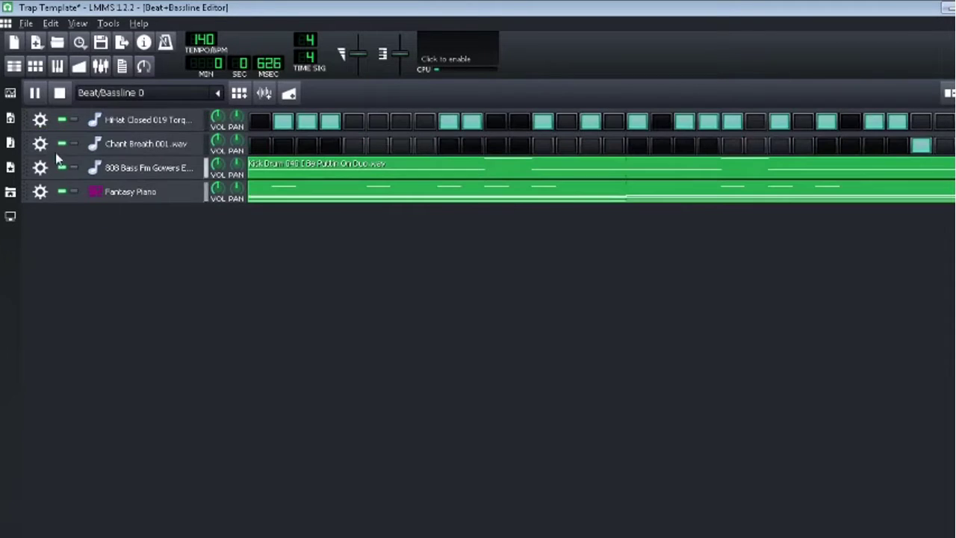
left_click(40, 120)
left_click(75, 159)
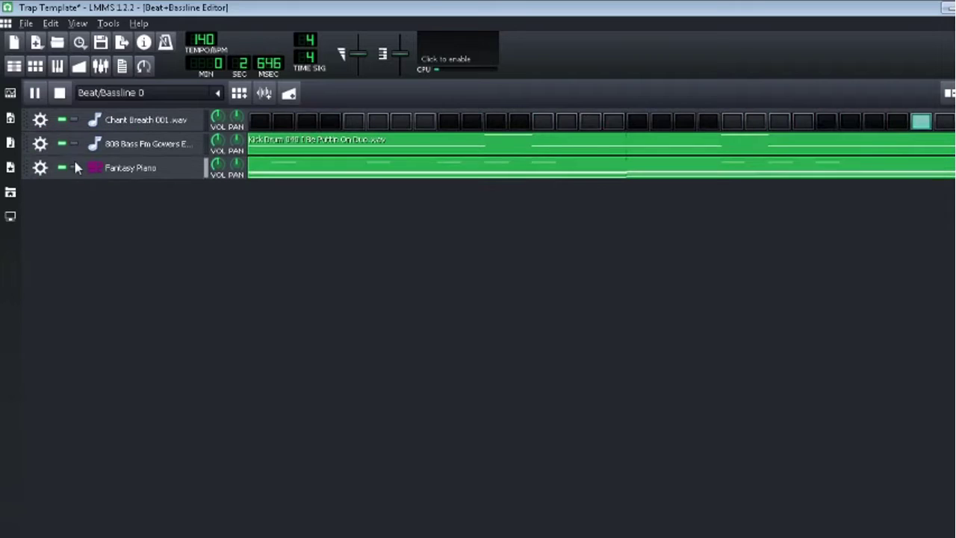
left_click(39, 119)
left_click(60, 158)
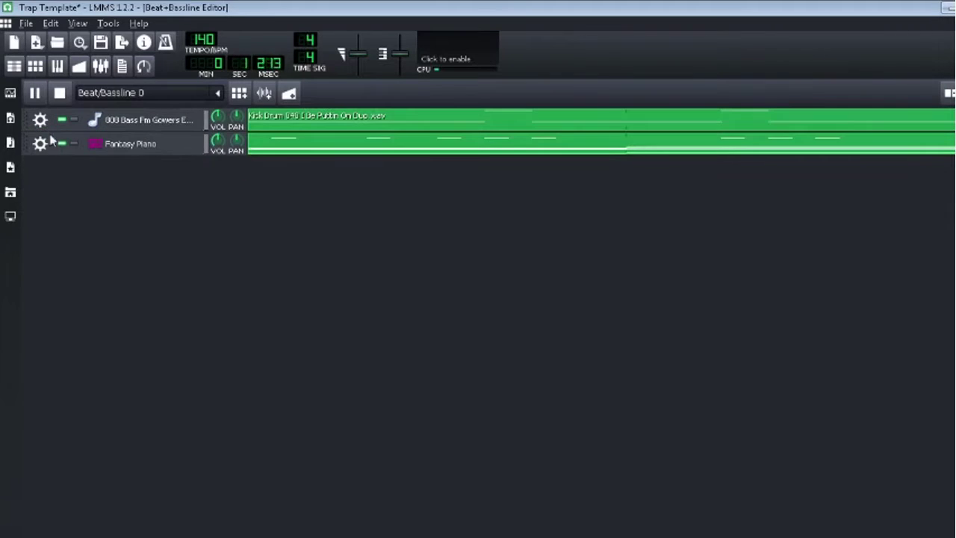
left_click(39, 120)
left_click(64, 158)
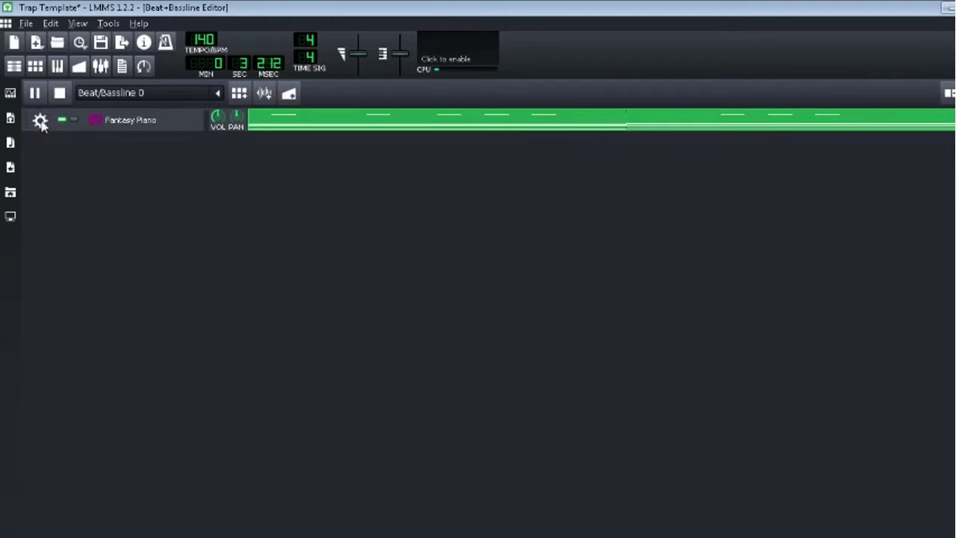
left_click(40, 119)
left_click(71, 159)
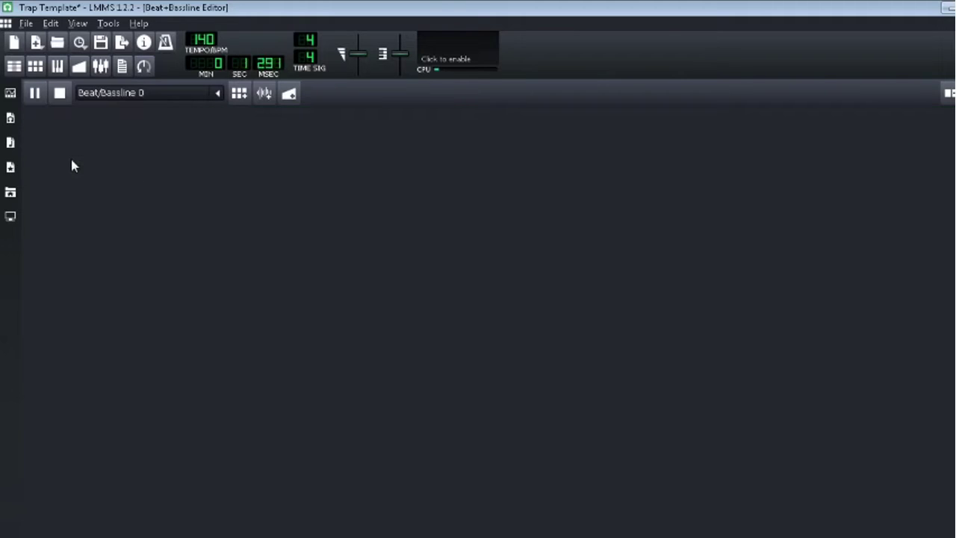
Preview samples in the 808s folder of My Samples and add the first 808 Bass Em Gowers sample as a track
left_click(10, 118)
left_click(10, 203)
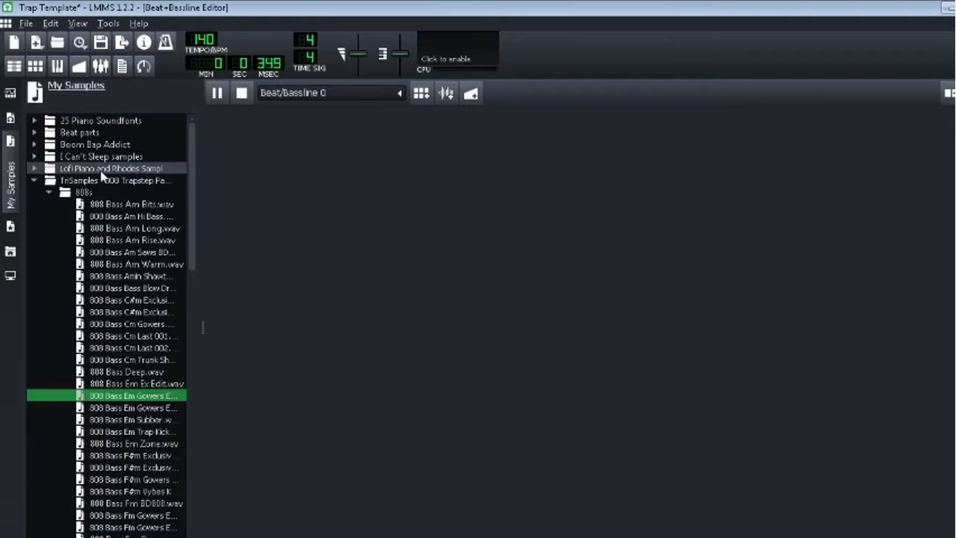
left_click(113, 204)
left_click(157, 383)
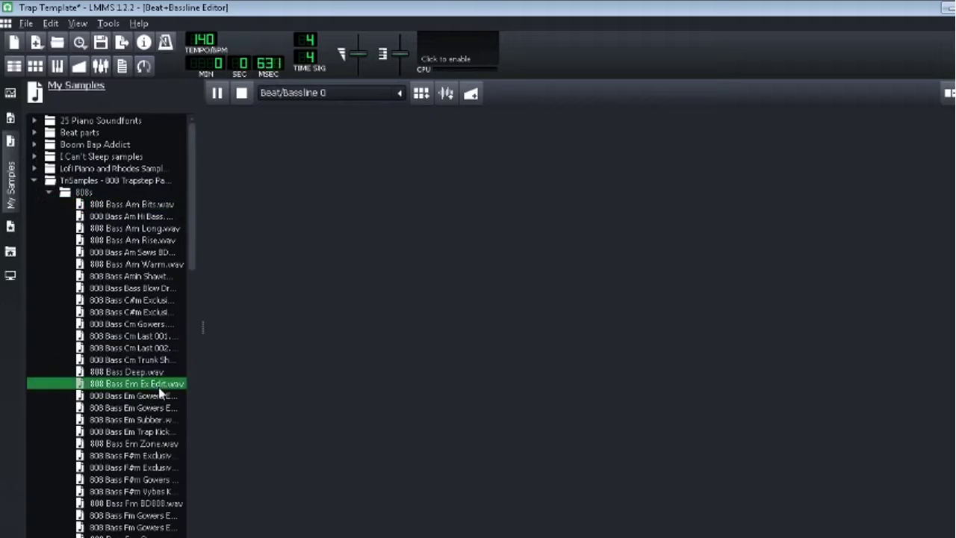
left_click(159, 395)
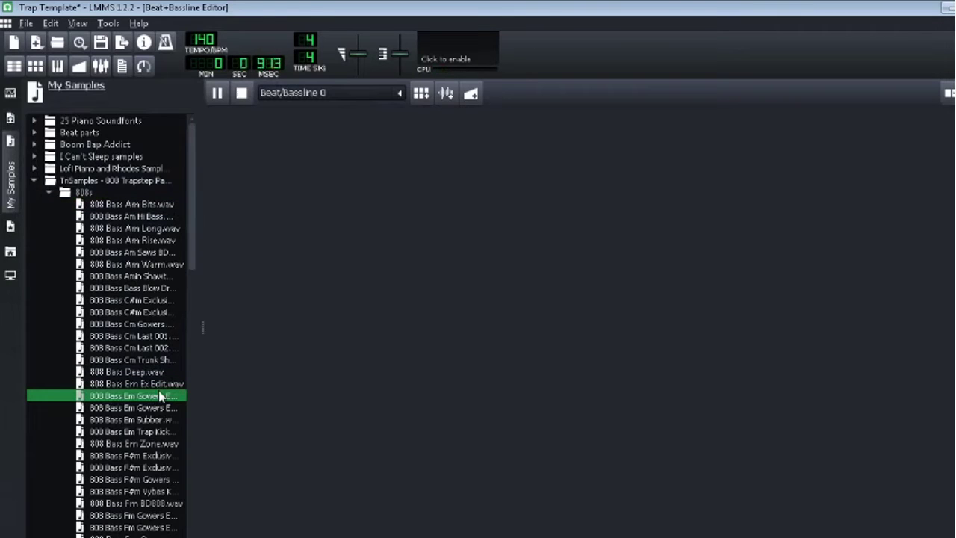
left_click(132, 288)
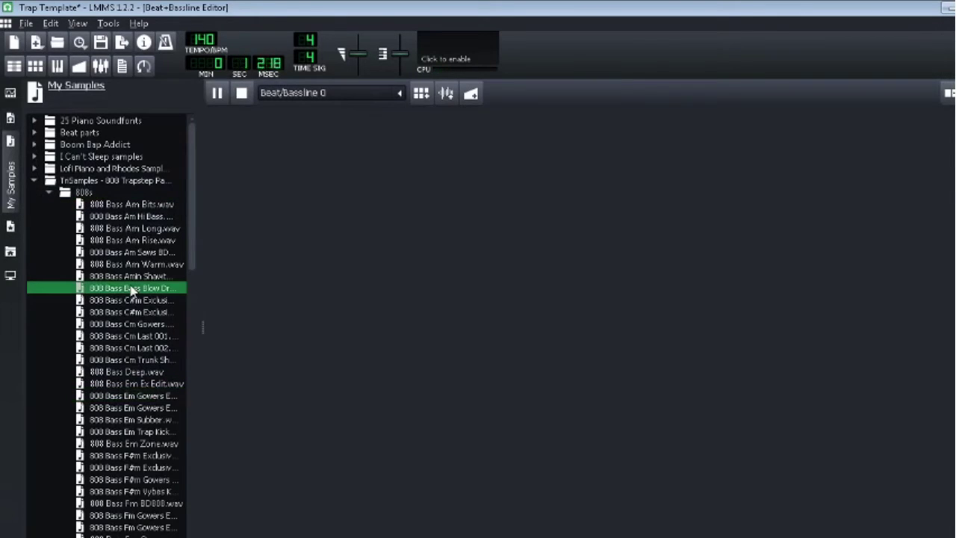
left_click_drag(167, 397, 444, 275)
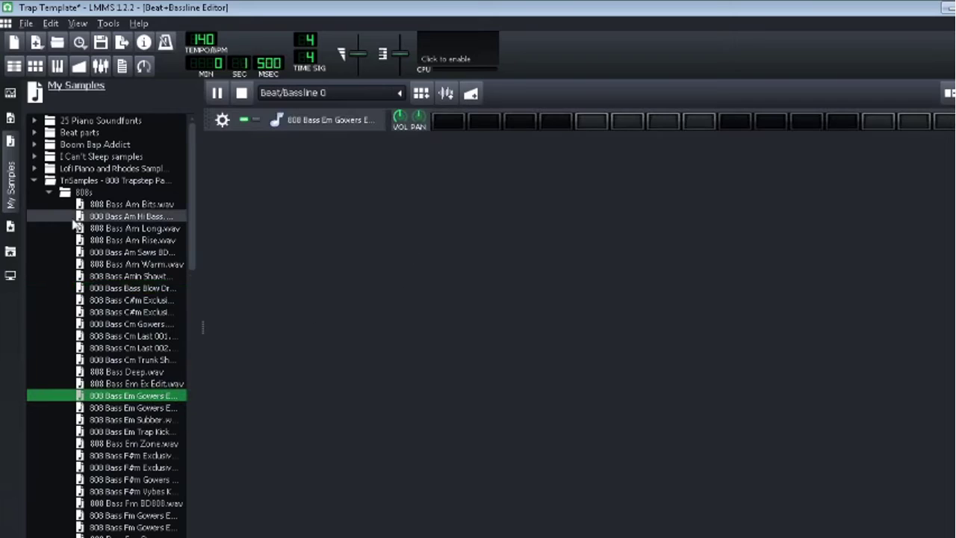
Audition samples in the TriSamples Claps folder and add Clap 016 Classic Snare as a new track
left_click(35, 180)
left_click(35, 181)
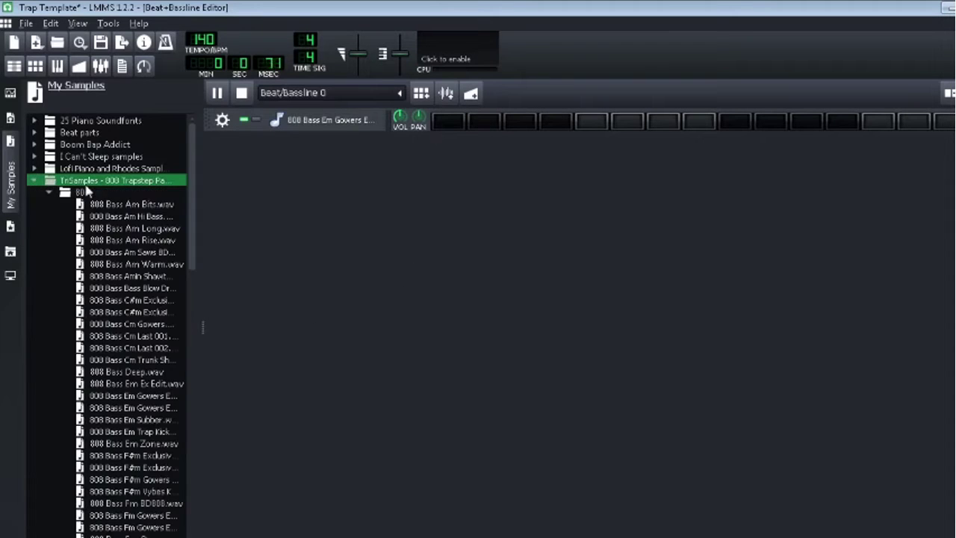
left_click(85, 194)
double_click(88, 196)
double_click(96, 206)
left_click(115, 240)
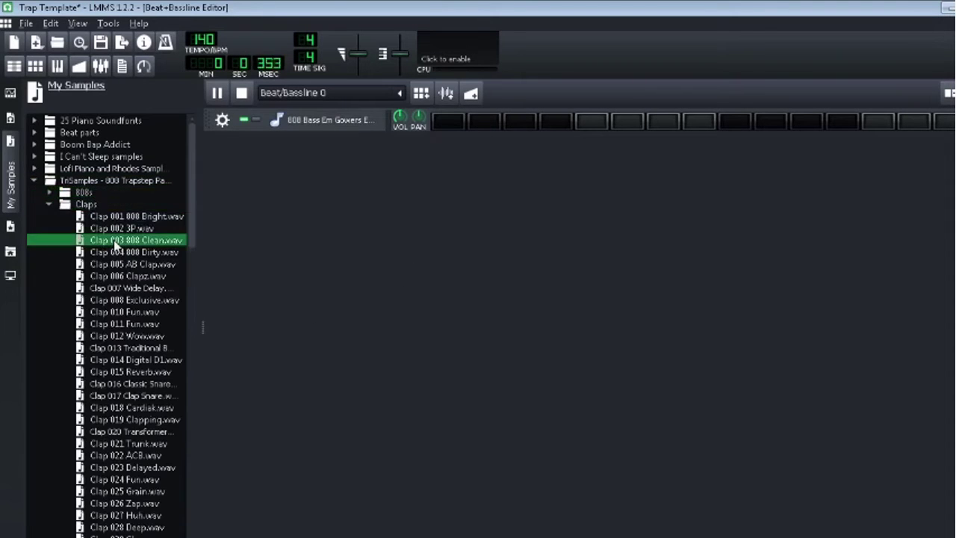
scroll(115, 241, "down", 5)
left_click(114, 241)
left_click_drag(114, 240, 271, 226)
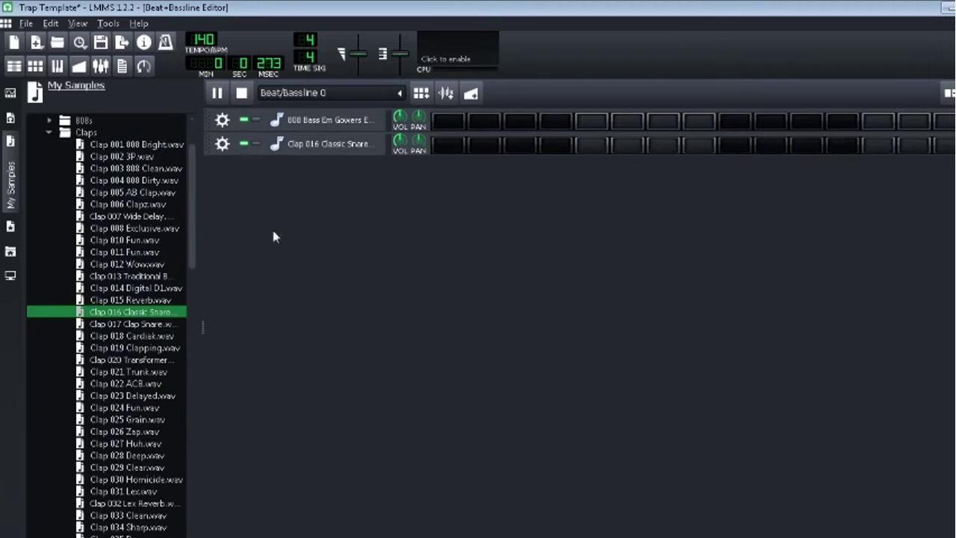
Add the Cymbal Crash 001 sample from the Cymbals folder as a new track
left_click(86, 133)
left_click(86, 133)
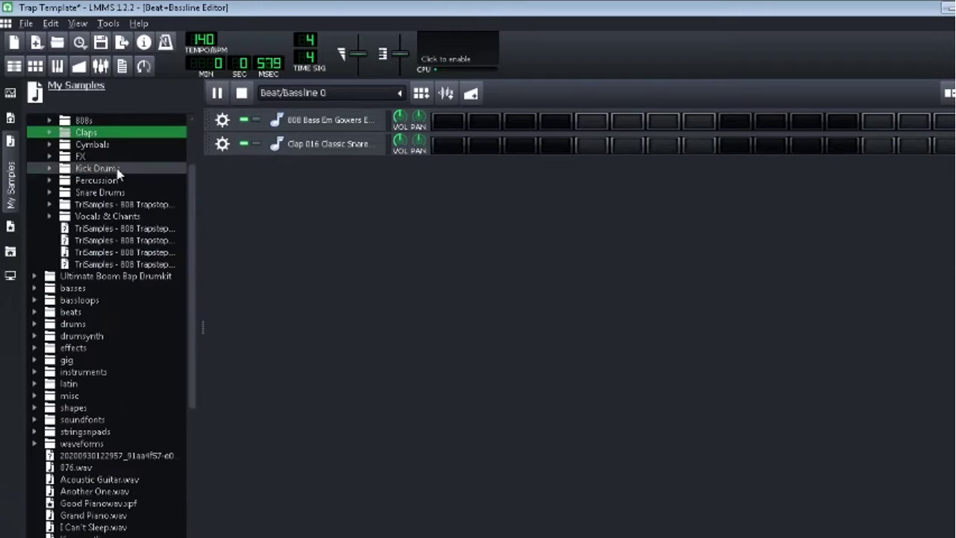
left_click(128, 145)
left_click(128, 146)
left_click(150, 264)
left_click(123, 157)
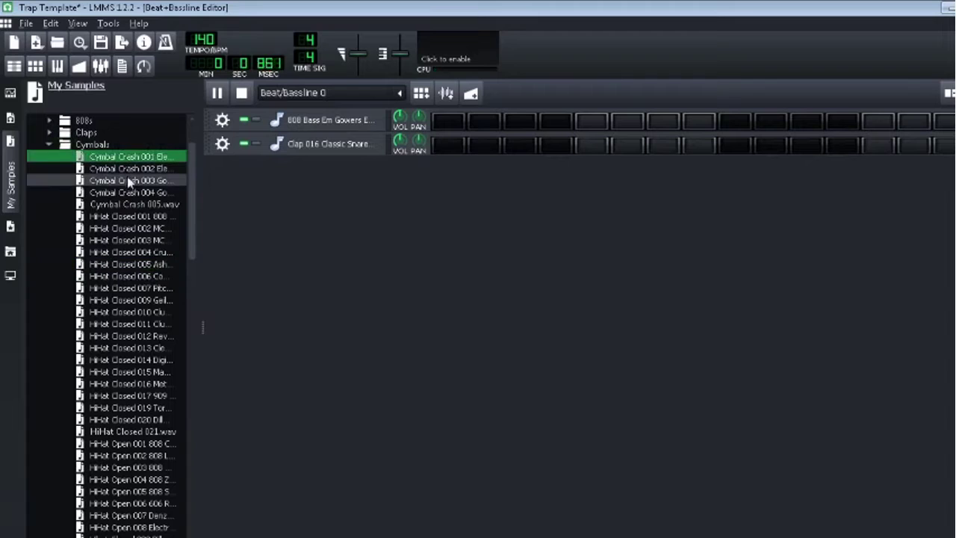
Add the HiHat Closed 006 and HiHat Open 008 samples from the Cymbals folder as two new tracks
left_click(140, 276)
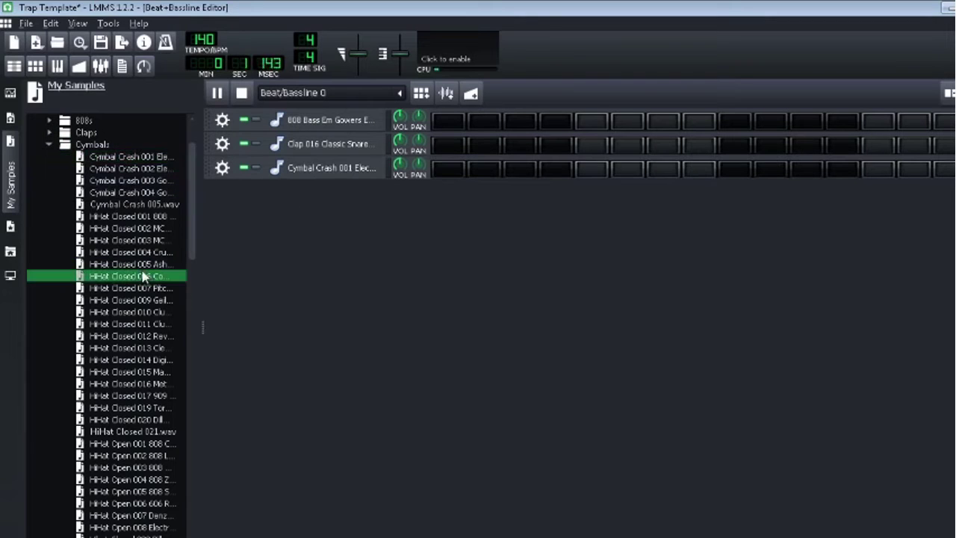
left_click_drag(131, 279, 298, 288)
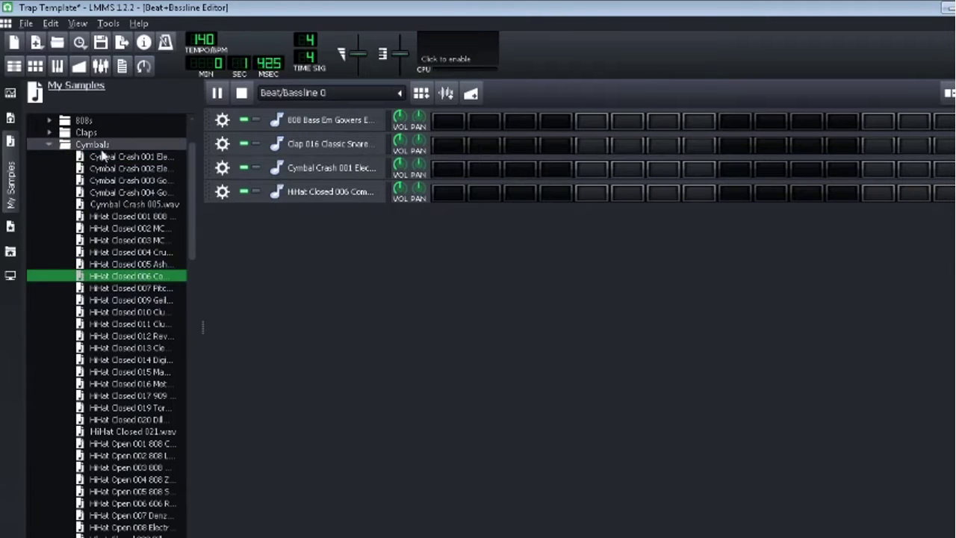
left_click(97, 147)
scroll(153, 429, "down", 3)
left_click(149, 421)
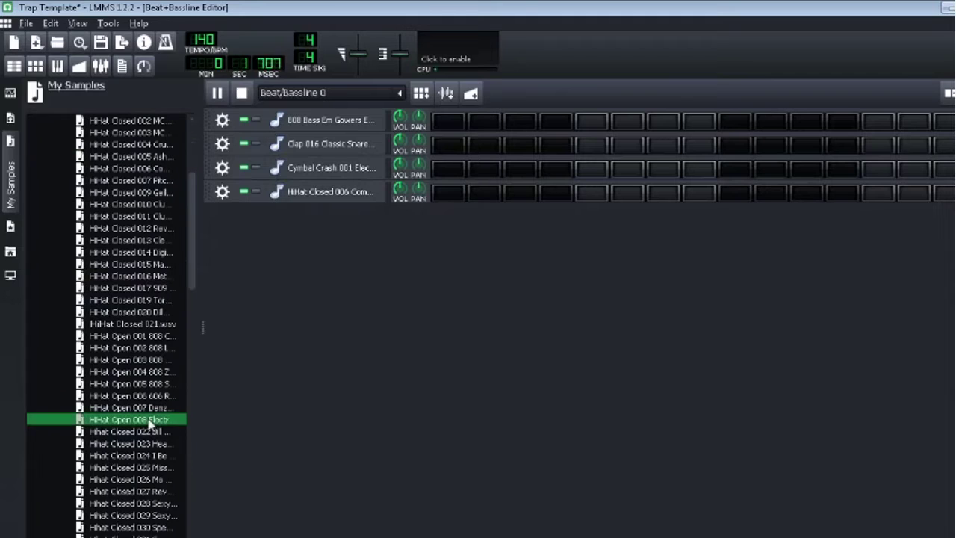
left_click_drag(149, 423, 365, 403)
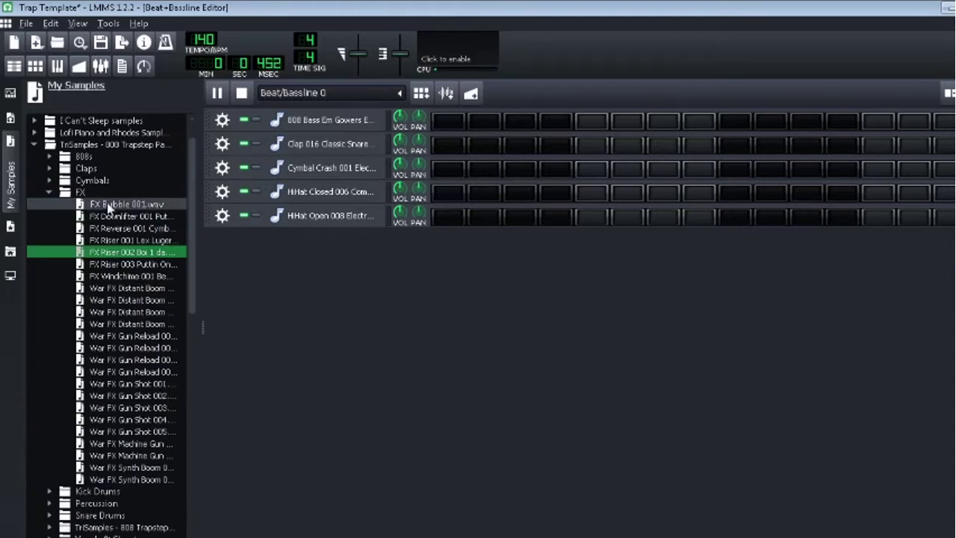
Add the Kick Drum 003 Broken sample from the Kick Drums folder as a new track
double_click(100, 195)
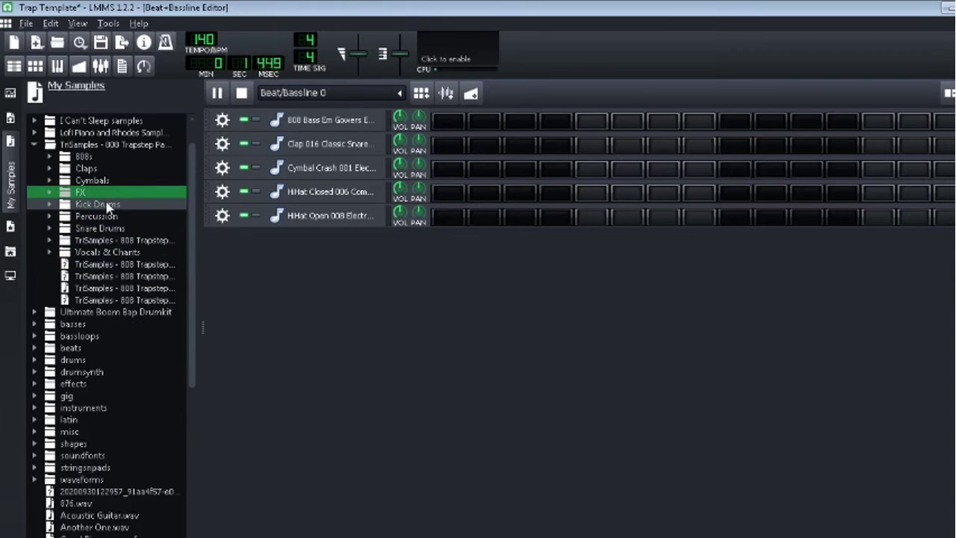
left_click(97, 204)
left_click(129, 241)
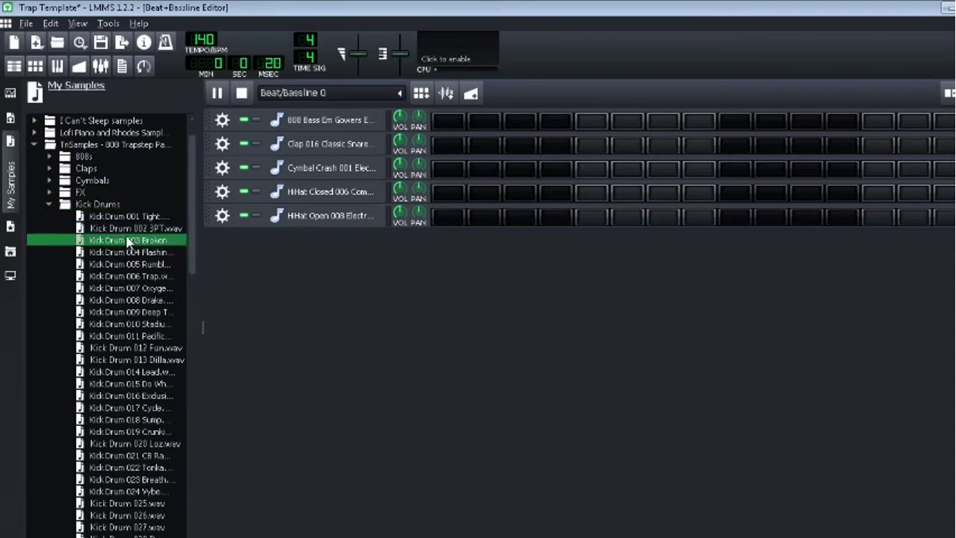
left_click_drag(129, 240, 228, 288)
left_click(99, 205)
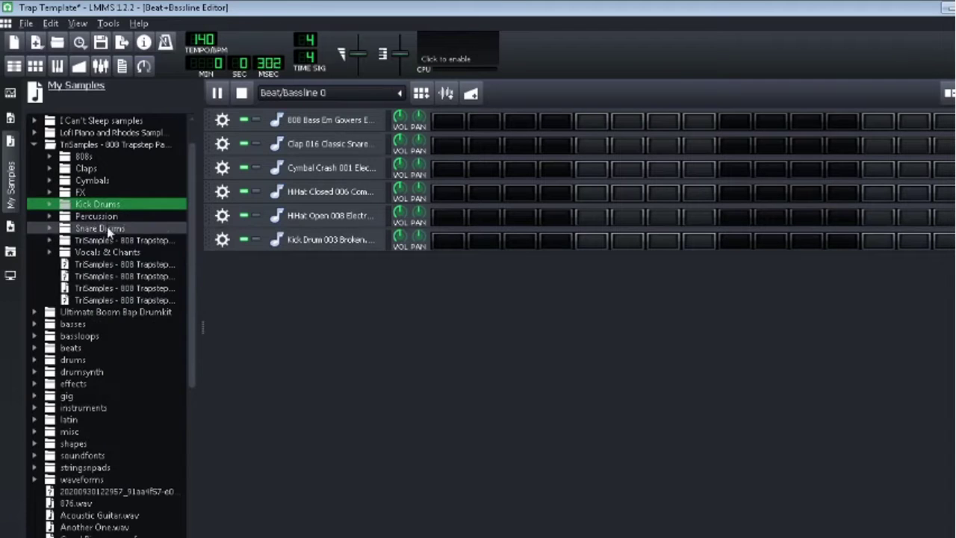
Audition samples in the Percussion folder and add Percussion Clap 003 as a new track
left_click(96, 216)
left_click(128, 299)
scroll(130, 299, "down", 1)
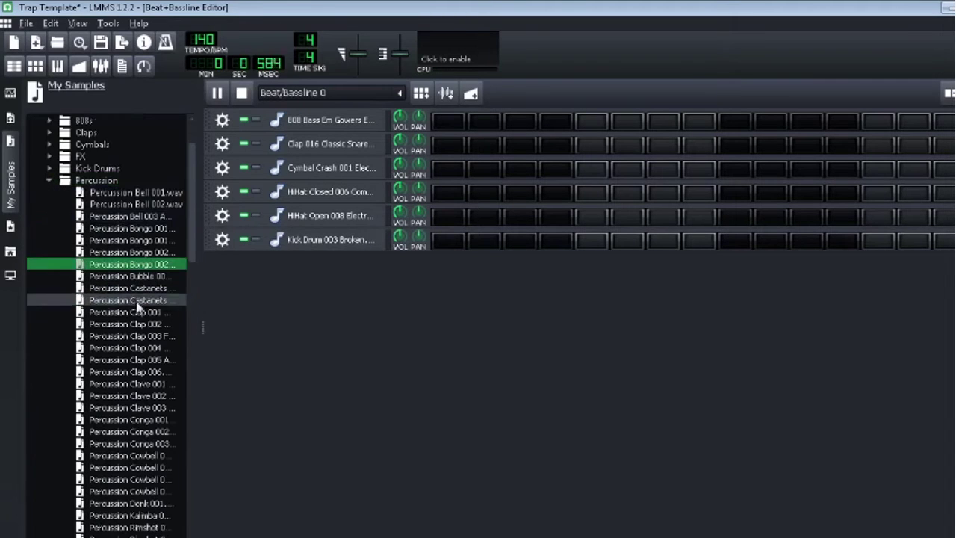
left_click(142, 336)
scroll(144, 329, "down", 5)
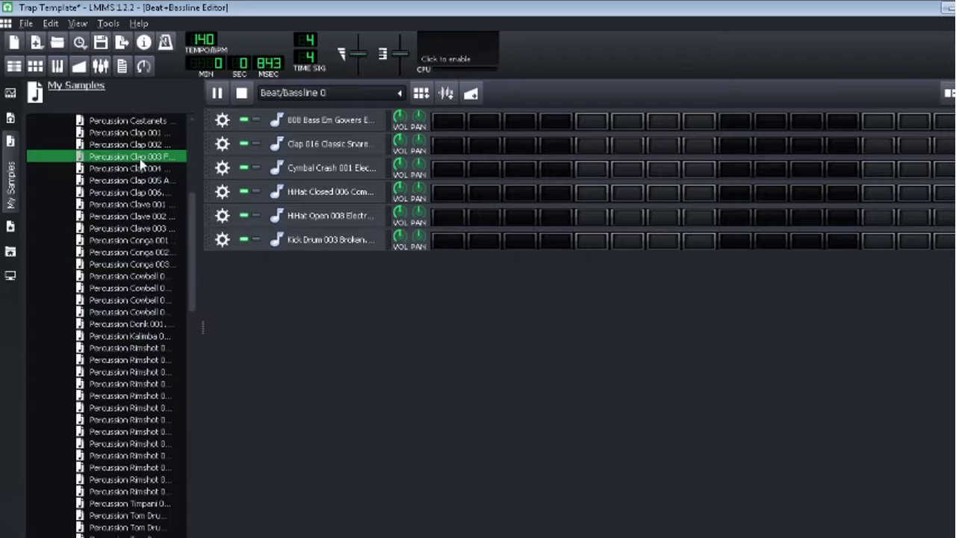
left_click_drag(140, 164, 348, 345)
scroll(79, 261, "up", 5)
left_click(94, 144)
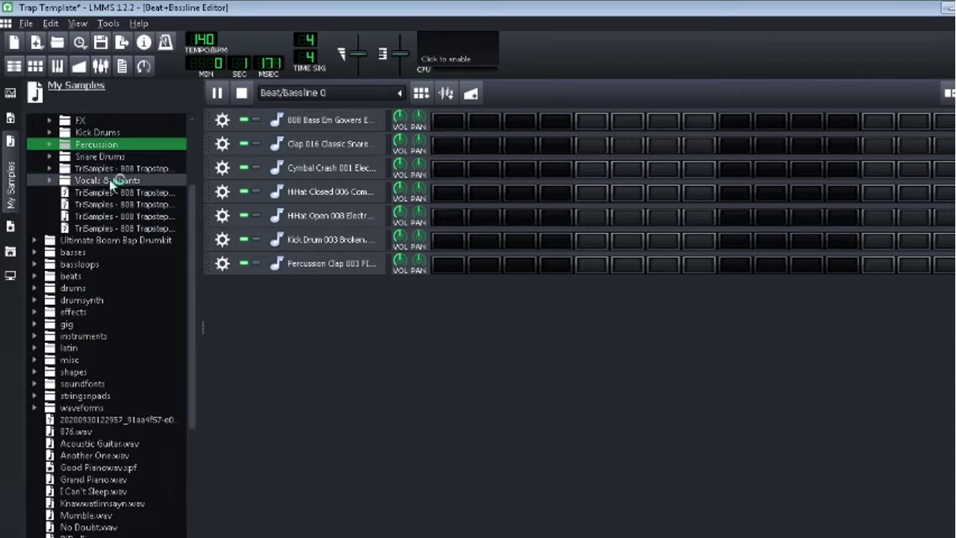
Audition samples in the Snare Drums folder and add Snare Drum 018 Dilla as a new track
left_click(127, 156)
left_click(155, 265)
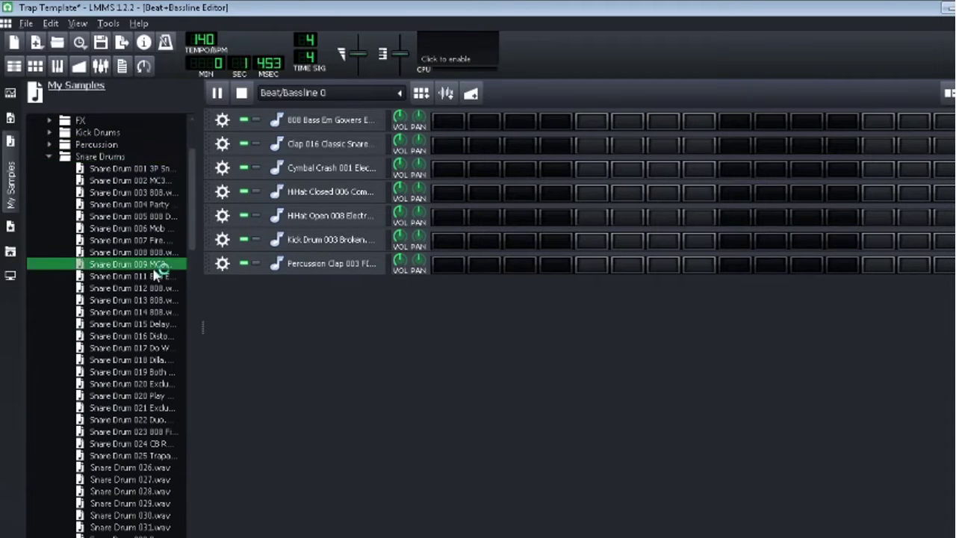
scroll(157, 314, "up", 2)
scroll(159, 327, "down", 3)
left_click(159, 323)
scroll(160, 324, "down", 5)
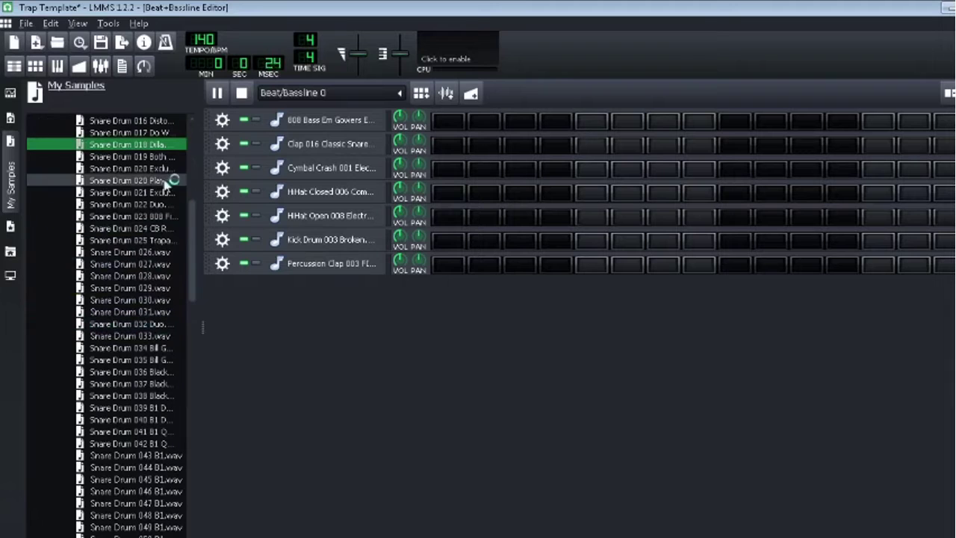
left_click_drag(164, 145, 399, 406)
Browse the Vocals & Chants folder and add the Chant Hey 008 sample as a new track
left_click(106, 287)
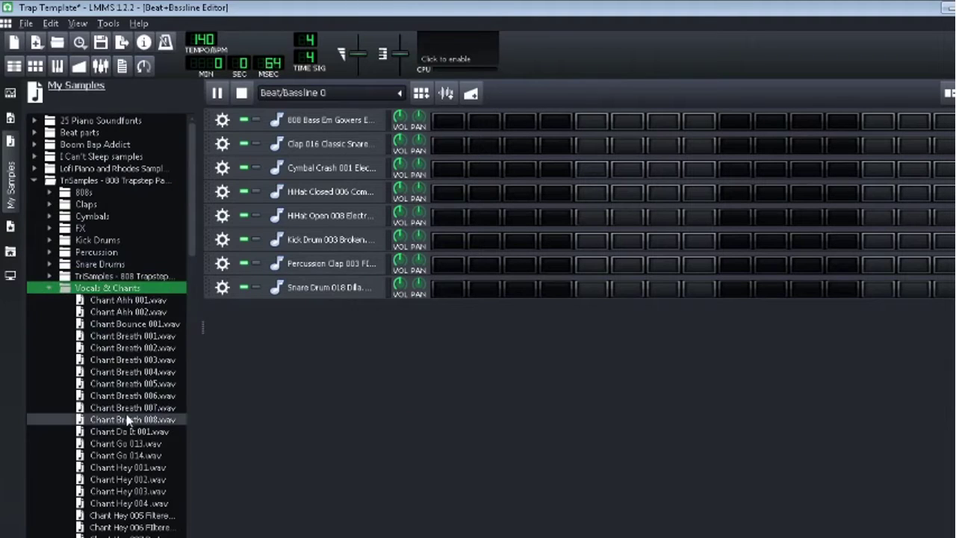
left_click(127, 421)
scroll(127, 421, "down", 4)
scroll(128, 404, "down", 2)
scroll(131, 407, "up", 2)
left_click(138, 408)
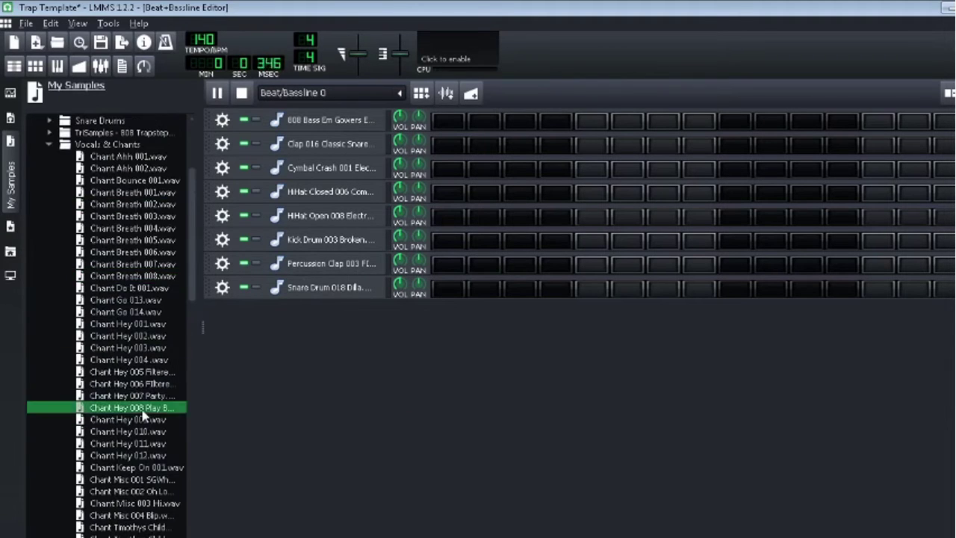
scroll(142, 414, "down", 5)
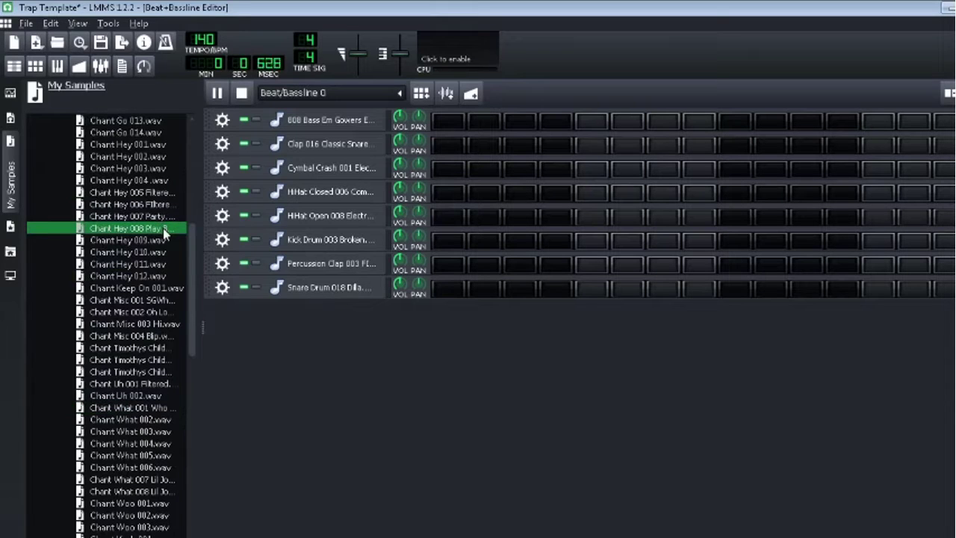
left_click_drag(165, 234, 292, 377)
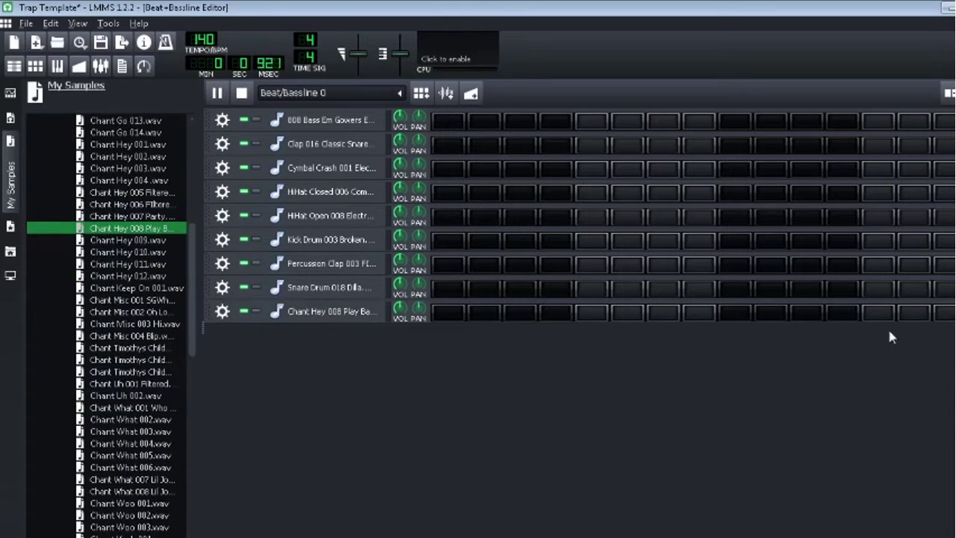
Place a Chant Hey 008 hit on step 13 and a Clap 016 Classic Snare hit on step 5
left_click(449, 145)
left_click(451, 148)
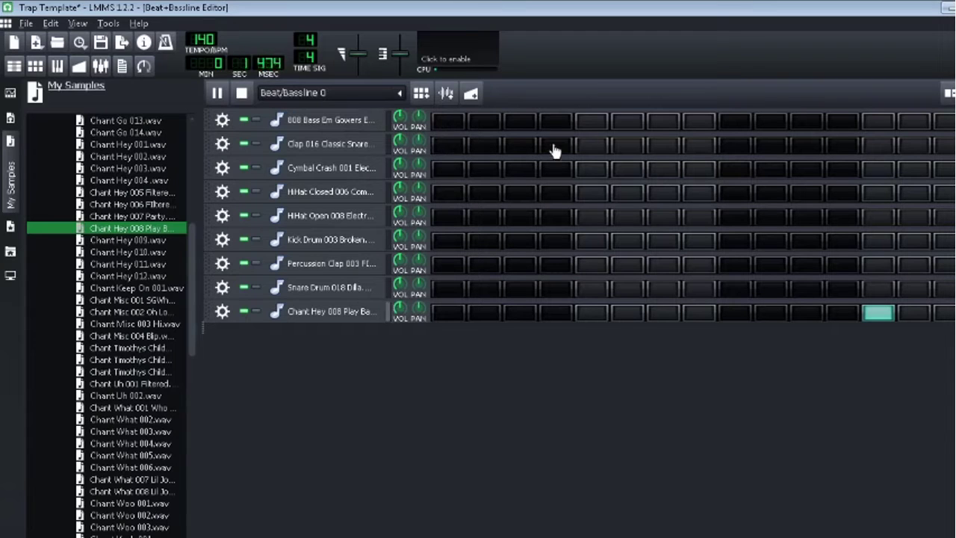
left_click(594, 149)
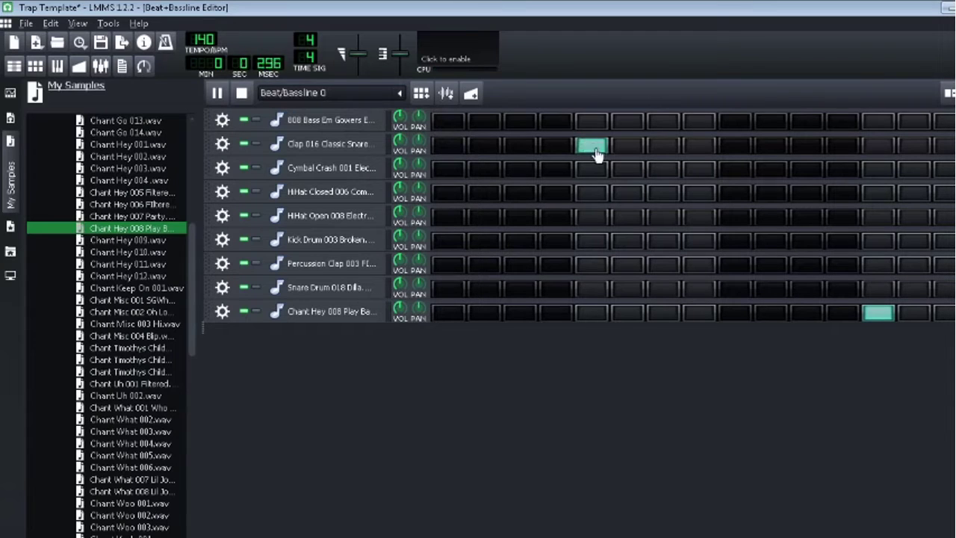
Extend the Beat/Bassline 0 pattern with additional steps for all tracks
left_click(888, 148)
left_click(892, 128)
left_click(891, 148)
left_click(890, 128)
left_click(952, 93)
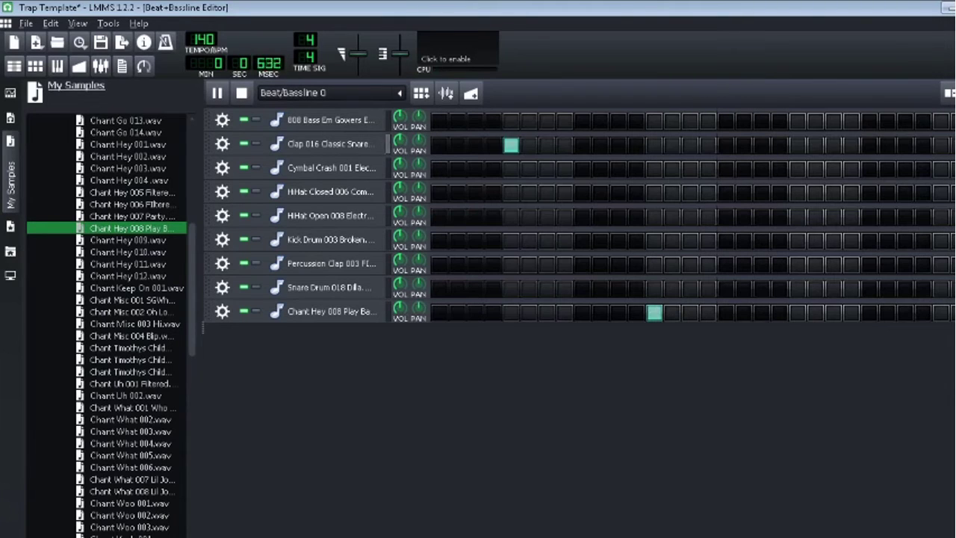
Add a Clap 016 hit on step 21, a Snare Drum 018 hit on step 7 and a Kick Drum 003 hit on step 1
left_click(796, 145)
left_click(548, 291)
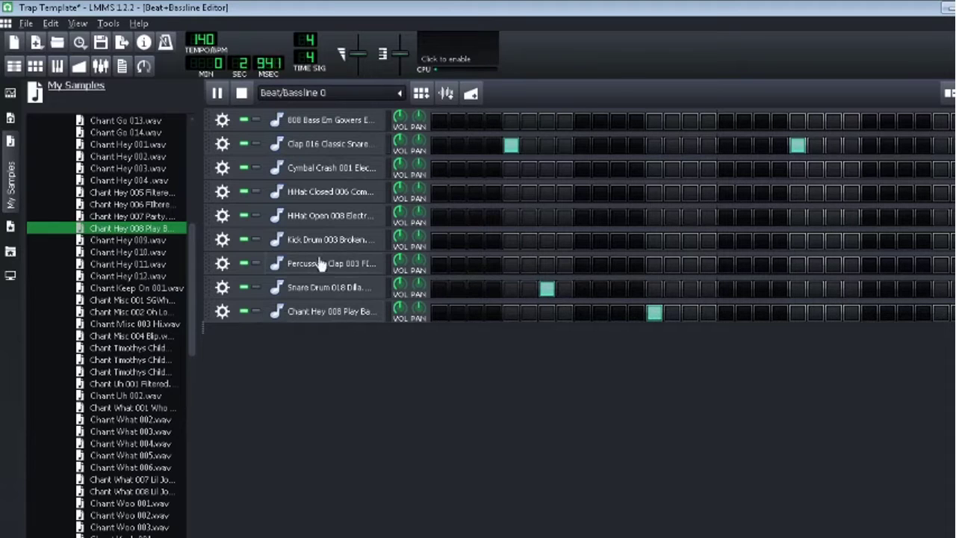
left_click(439, 240)
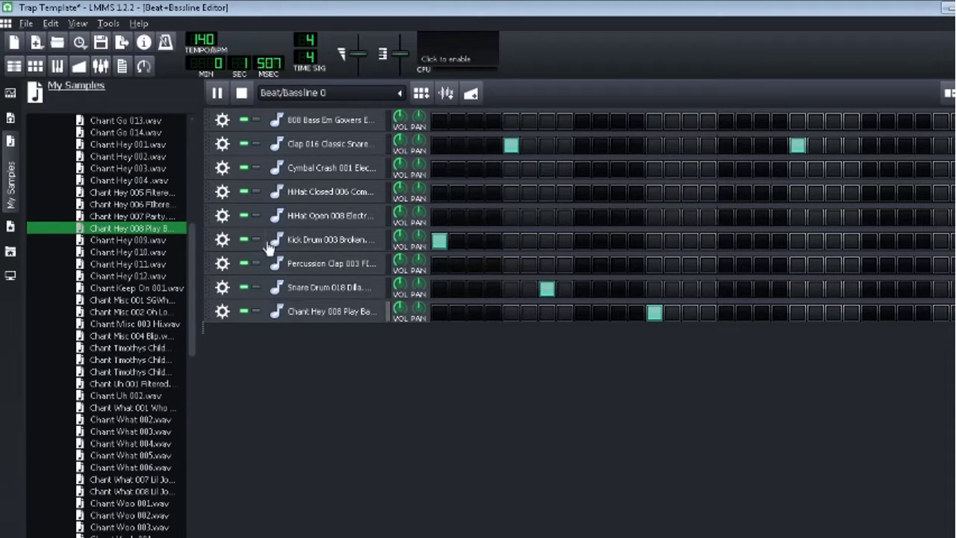
Move the Kick Drum 003 track above all other tracks in the pattern
left_click(231, 240)
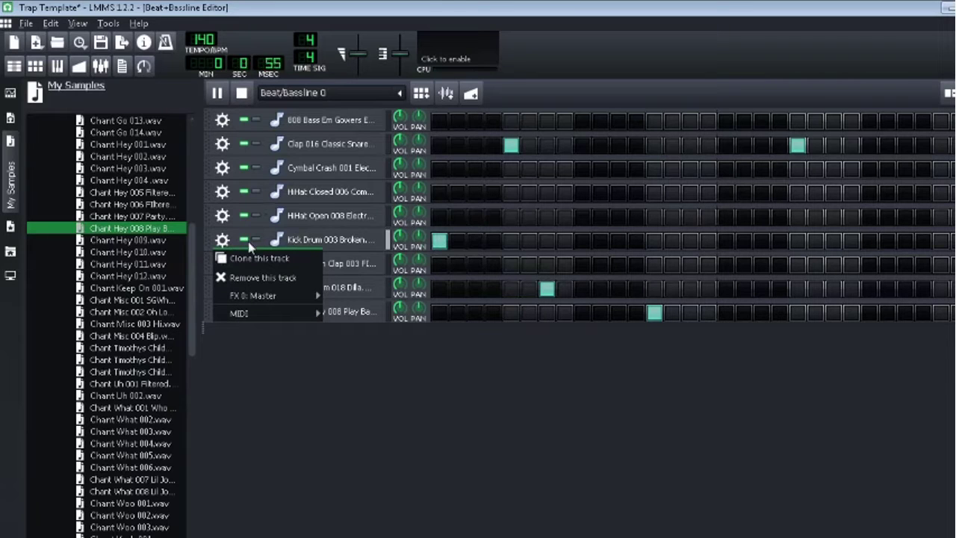
left_click(239, 239)
left_click_drag(207, 239, 213, 119)
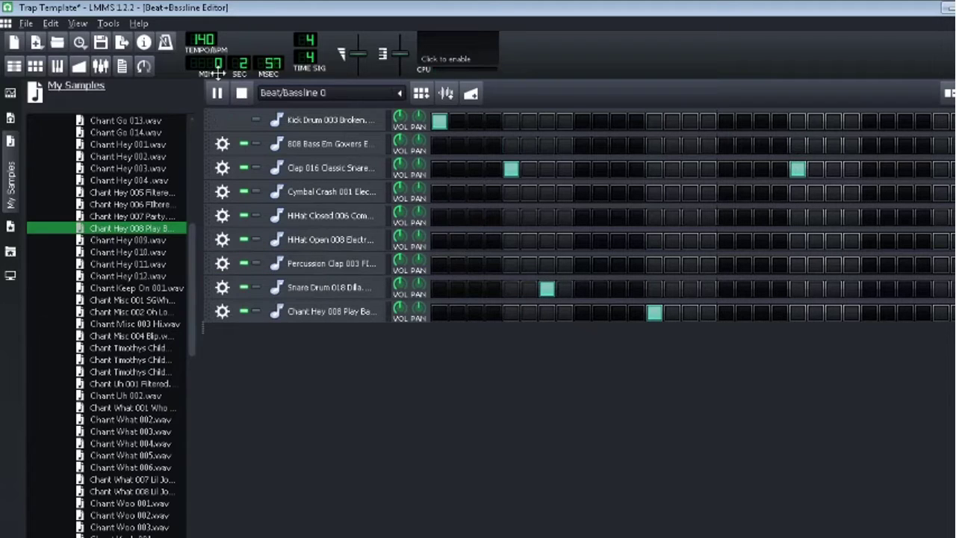
Add Kick Drum 003 hits on steps 3, 4, 9, 17, 19, 25, 27 and 29
left_click(477, 124)
left_click(494, 125)
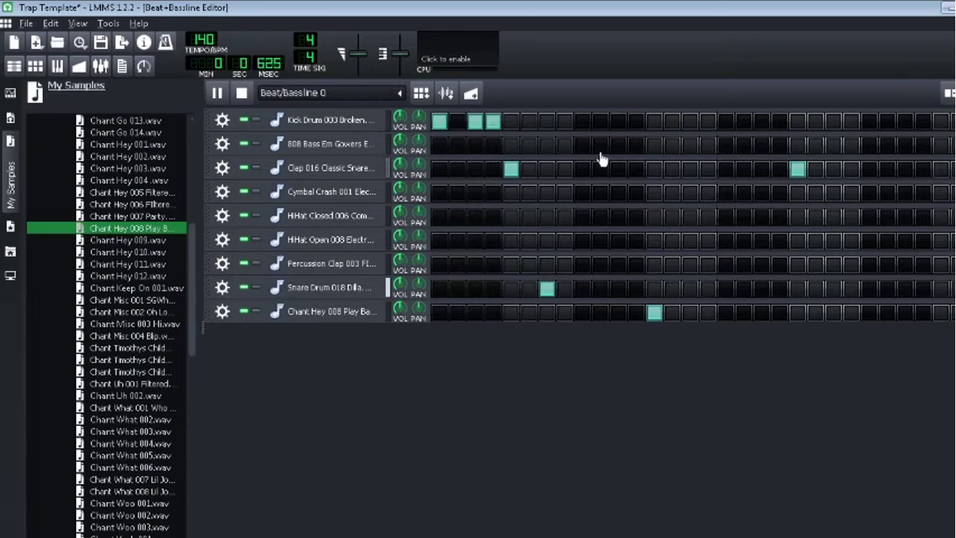
left_click(584, 123)
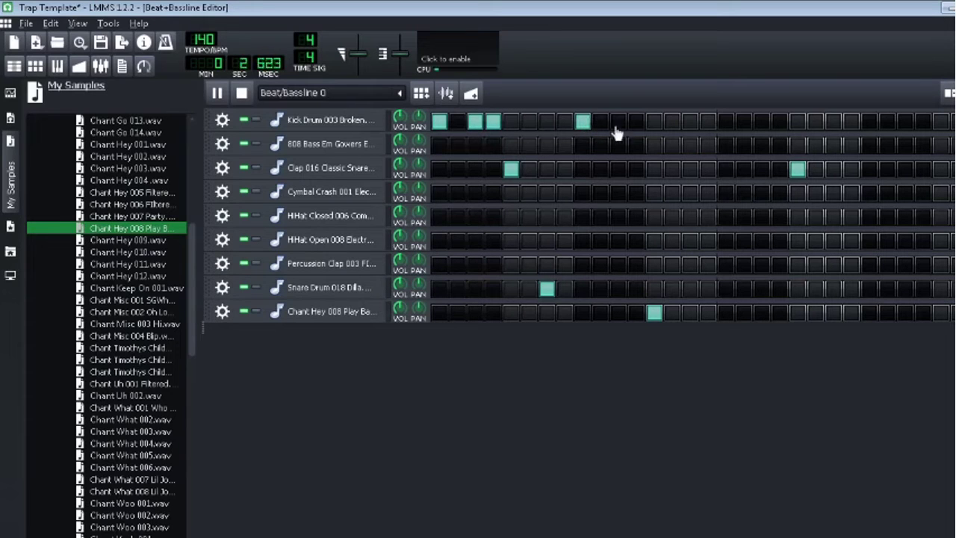
left_click(726, 123)
left_click(762, 122)
left_click(869, 122)
left_click(905, 123)
left_click(941, 123)
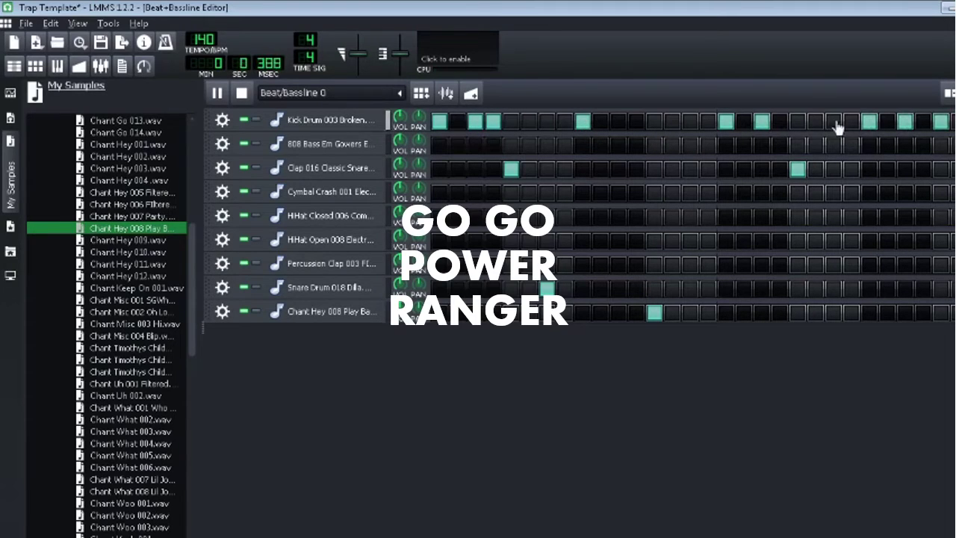
Fill out the Kick Drum 003 rhythm with extra hits on steps 11, 15, 18 and 23
left_click(835, 124)
left_click(690, 124)
left_click(620, 123)
left_click(569, 122)
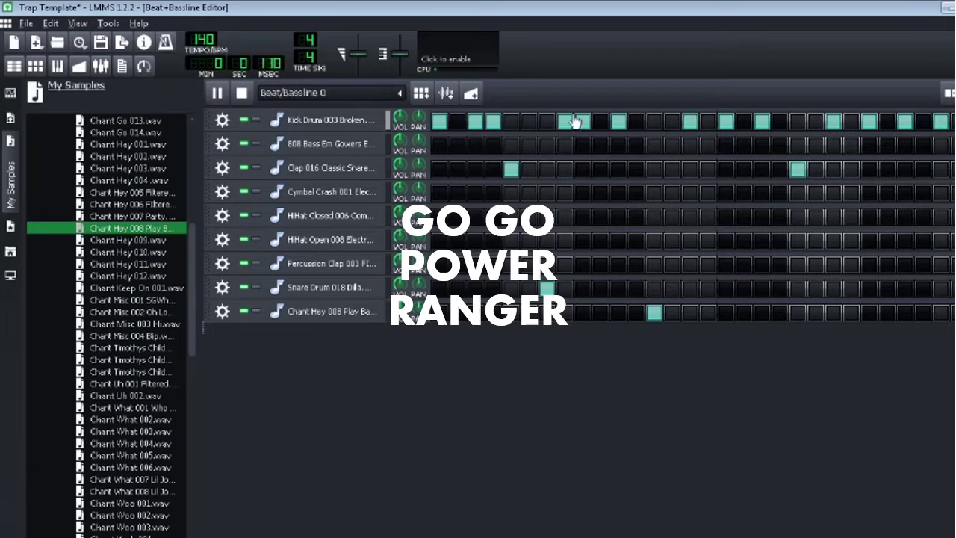
left_click(569, 121)
left_click(741, 126)
scroll(133, 197, "up", 6)
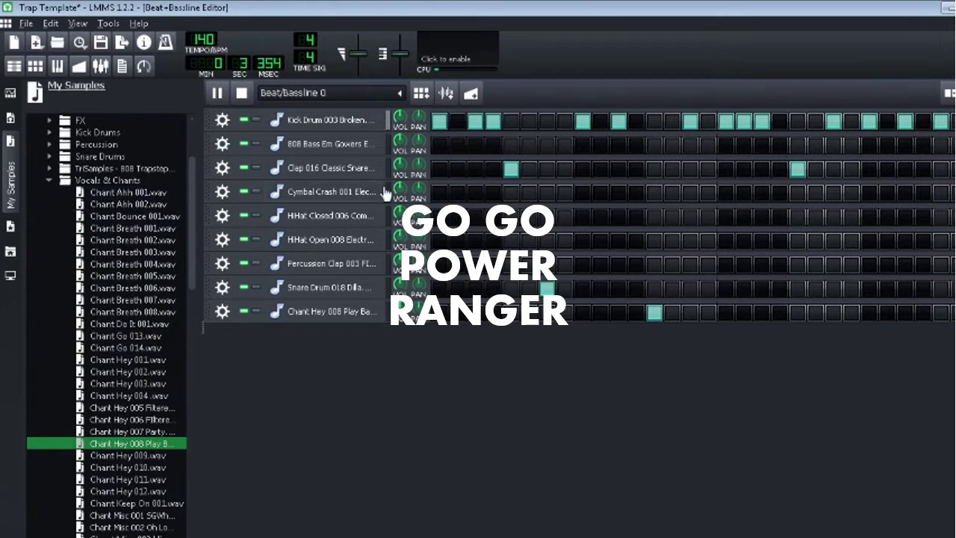
Route the Kick Drum 003 track to the FX 2: Kick channel and move the 808 Bass track above it
left_click(222, 120)
mouse_move(265, 175)
left_click(363, 212)
left_click(780, 284)
left_click_drag(224, 144, 233, 122)
Place HiHat Closed 006 hits on every second step from 1 to 11
left_click(439, 216)
left_click(475, 217)
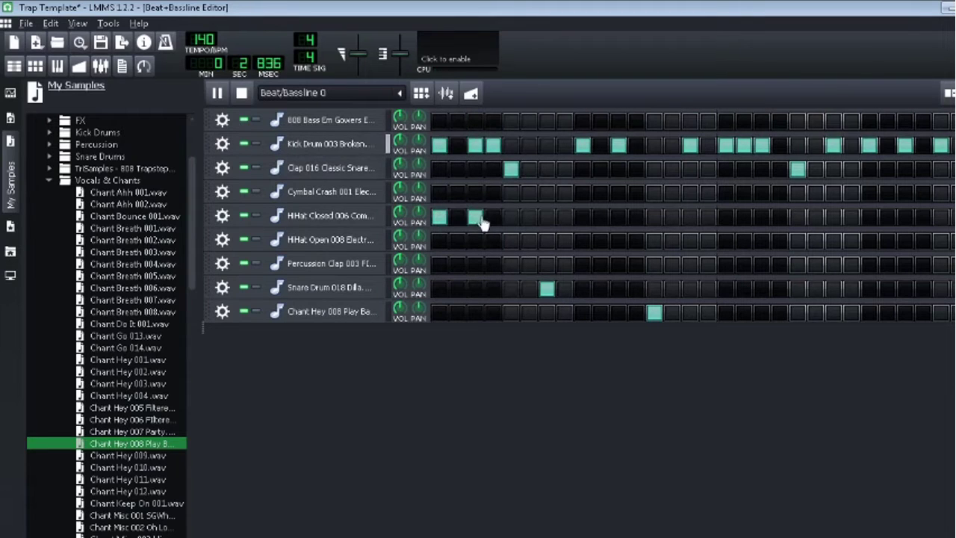
left_click(529, 217)
left_click(511, 217)
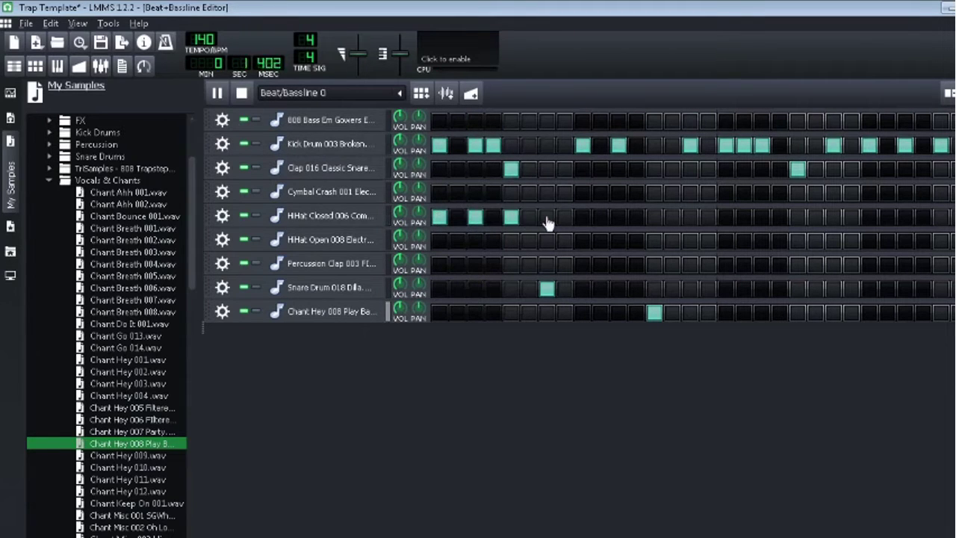
left_click(584, 221)
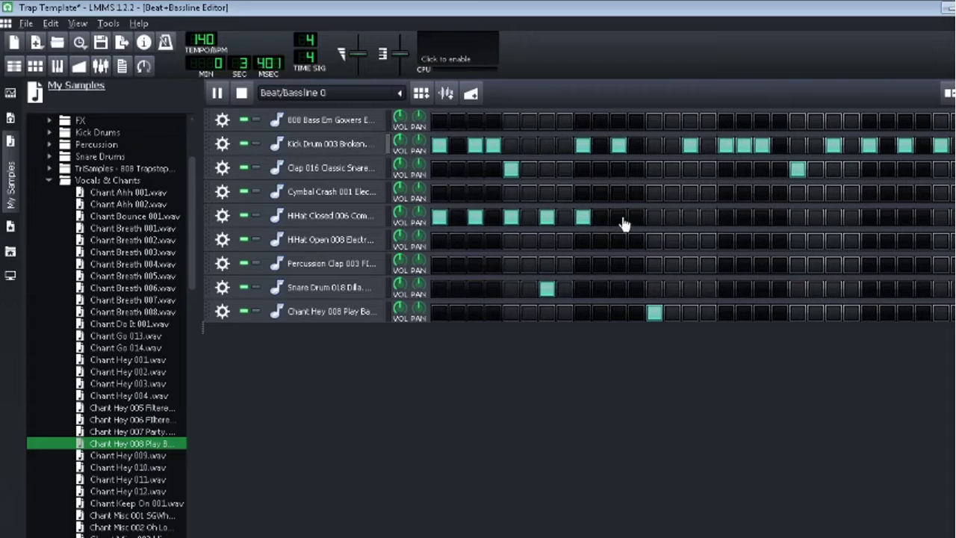
left_click(623, 221)
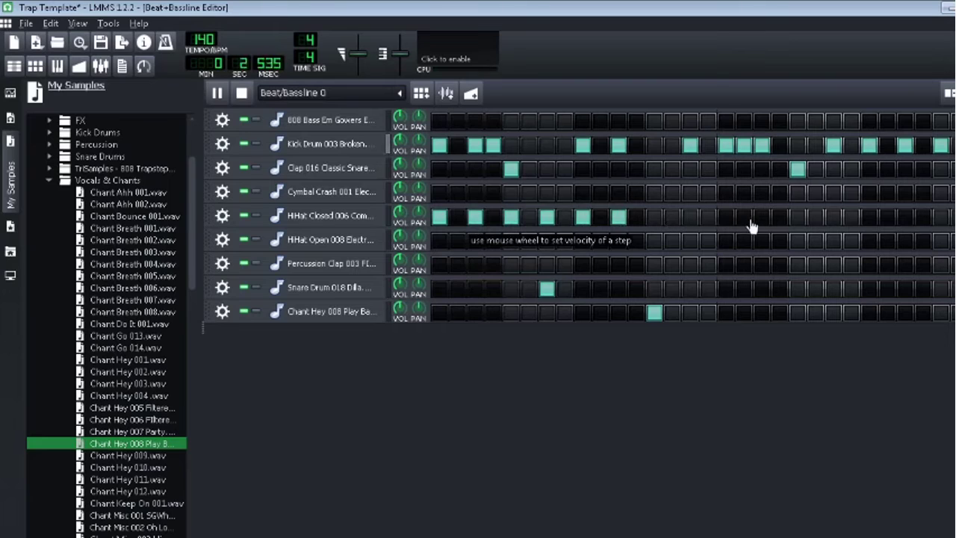
Continue the HiHat Closed 006 rhythm with hits on every second step from 17 to 29
left_click(728, 218)
left_click(798, 218)
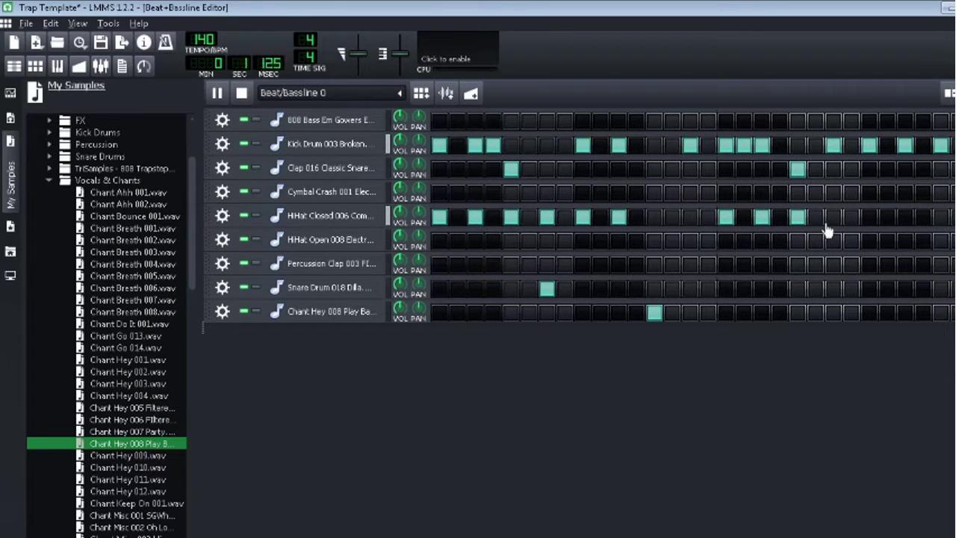
left_click(834, 219)
left_click(869, 218)
left_click(905, 218)
left_click(923, 218)
left_click(941, 218)
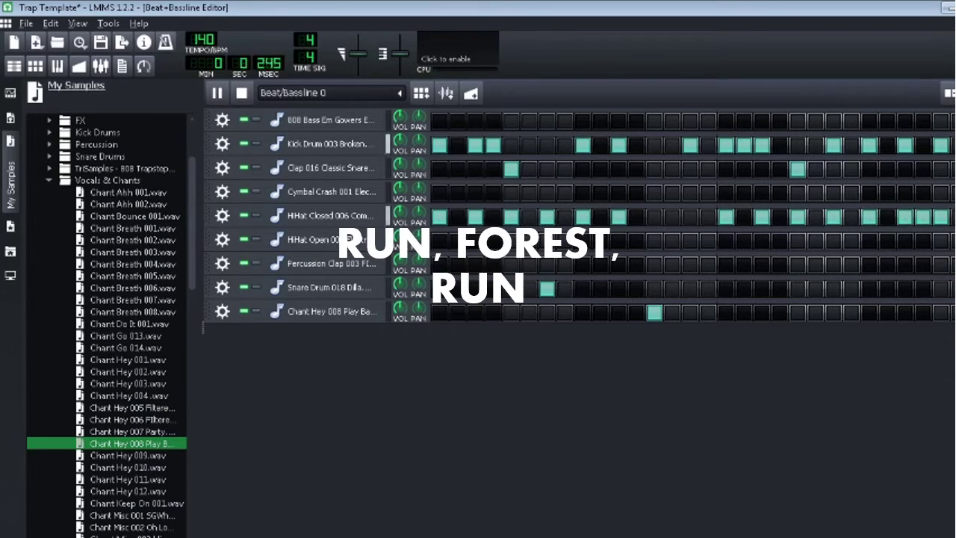
left_click(923, 218)
Add a HiHat Closed 006 hit on step 13 and a second Snare Drum 018 hit on step 19
left_click(672, 217)
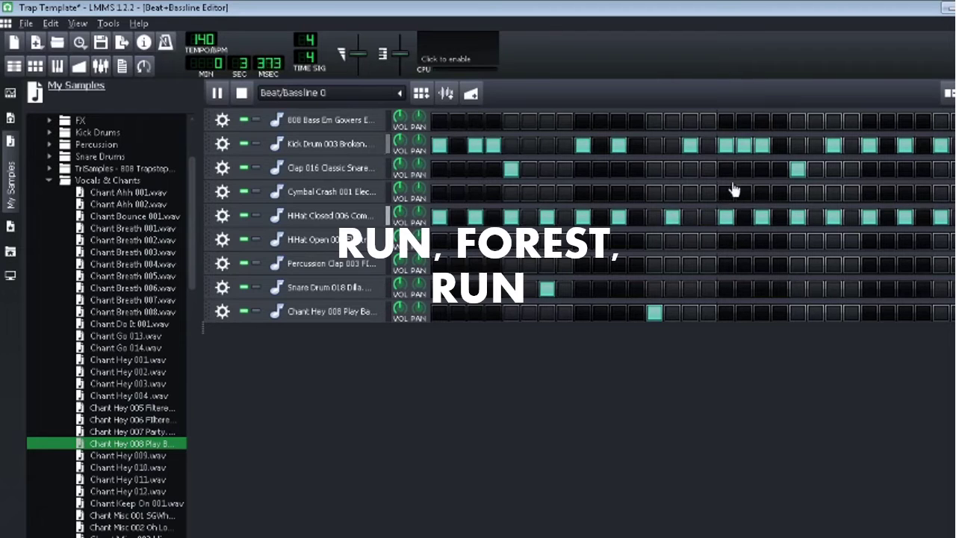
left_click(672, 217)
left_click(654, 217)
left_click_drag(193, 223, 193, 186)
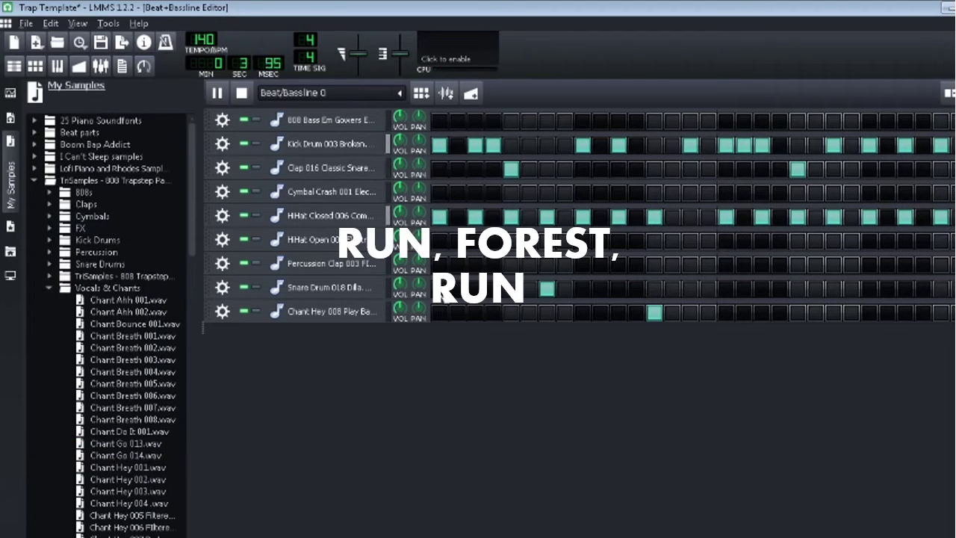
left_click(766, 290)
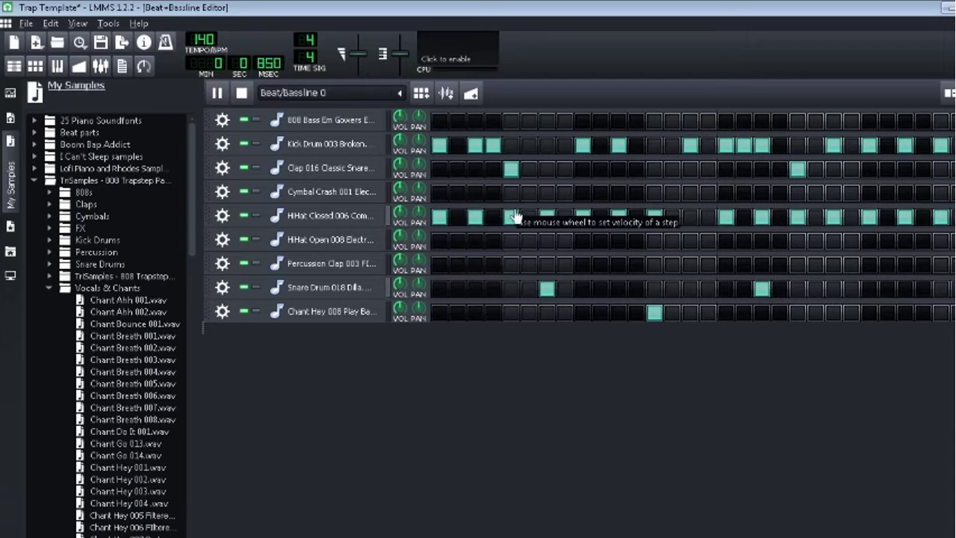
Place a Cymbal Crash 001 hit on step 21 and HiHat Open 008 hits on steps 3 and 17
left_click(438, 193)
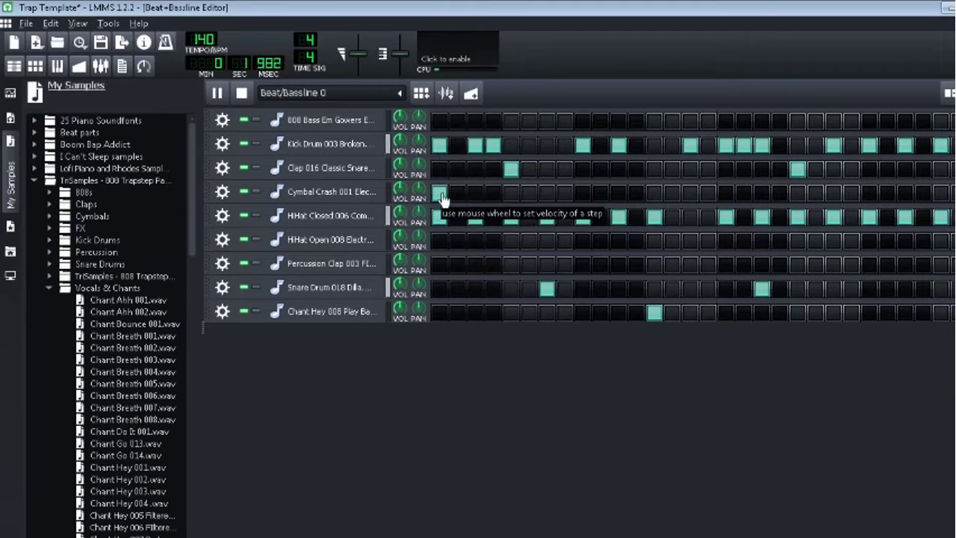
left_click(440, 193)
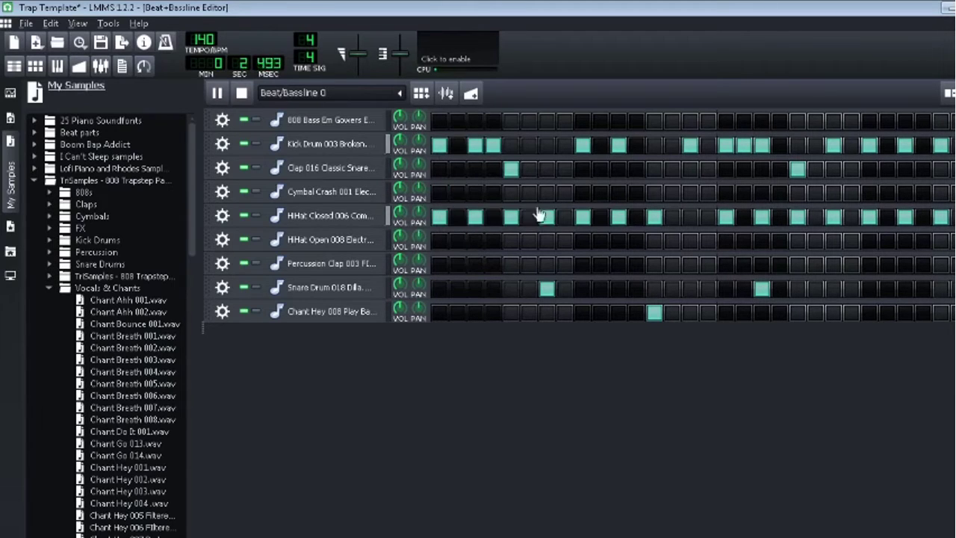
left_click(797, 193)
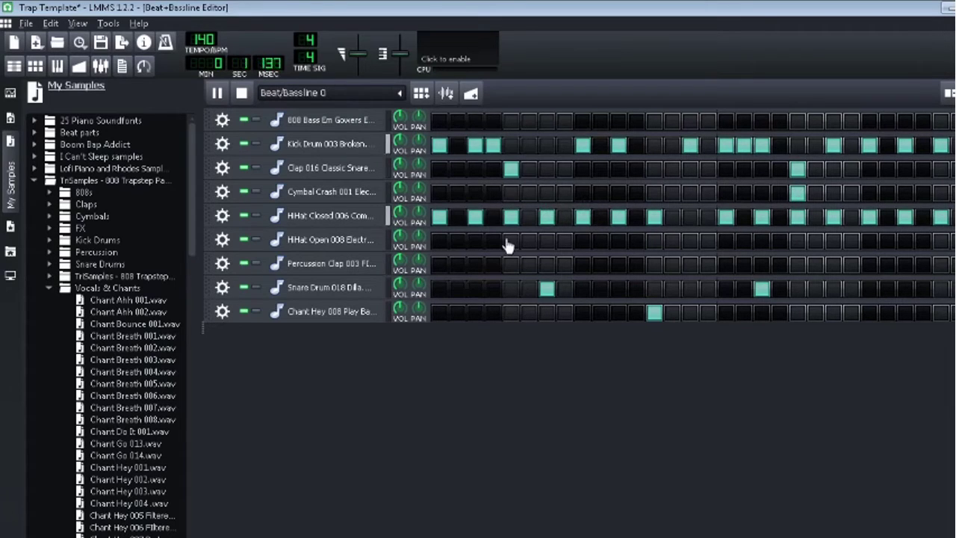
left_click(438, 241)
left_click(439, 241)
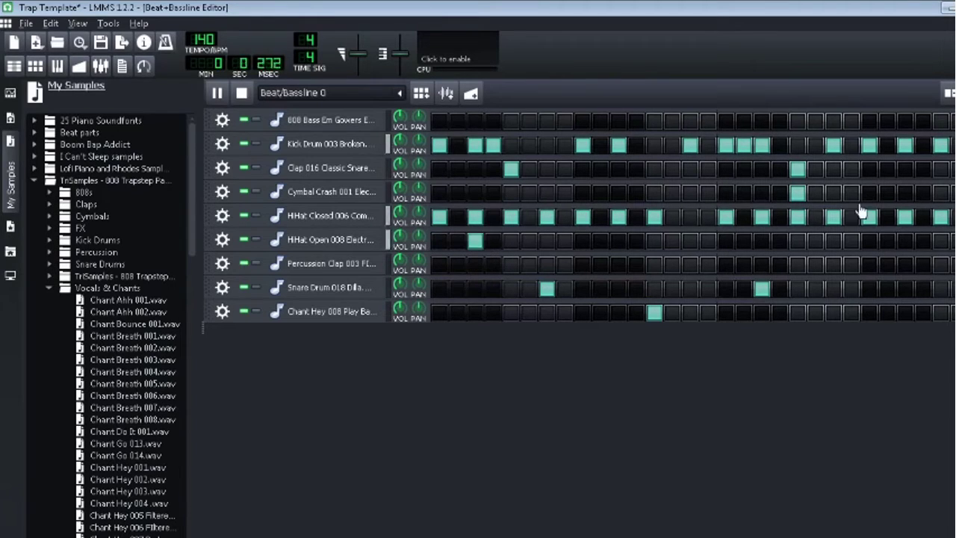
left_click(731, 244)
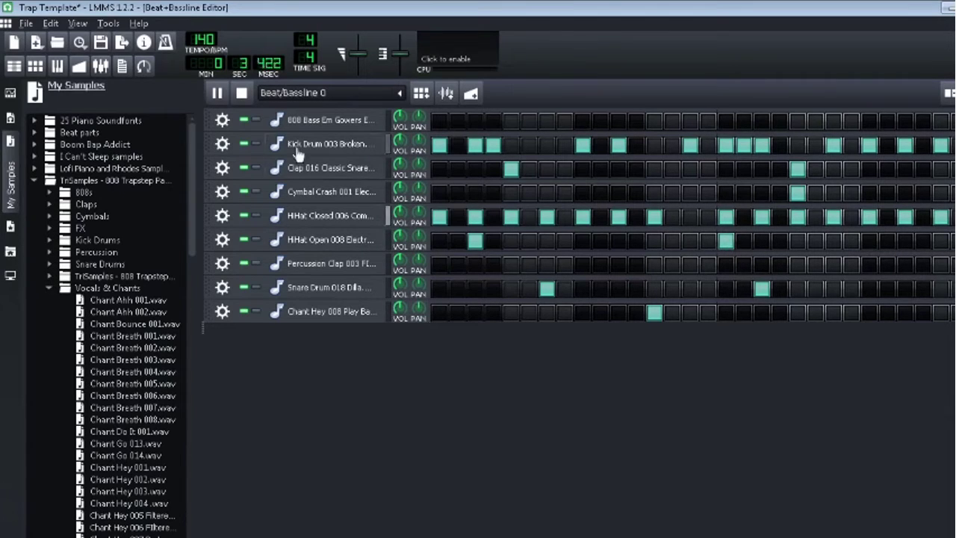
Copy the Kick Drum 003 pattern and paste it onto the 808 Bass track
right_click(463, 144)
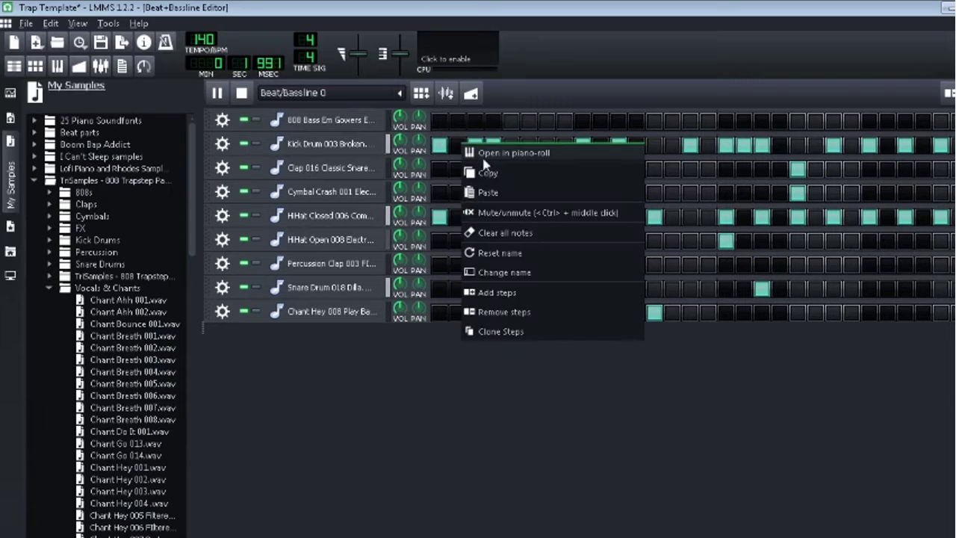
left_click(486, 170)
right_click(459, 133)
left_click(493, 184)
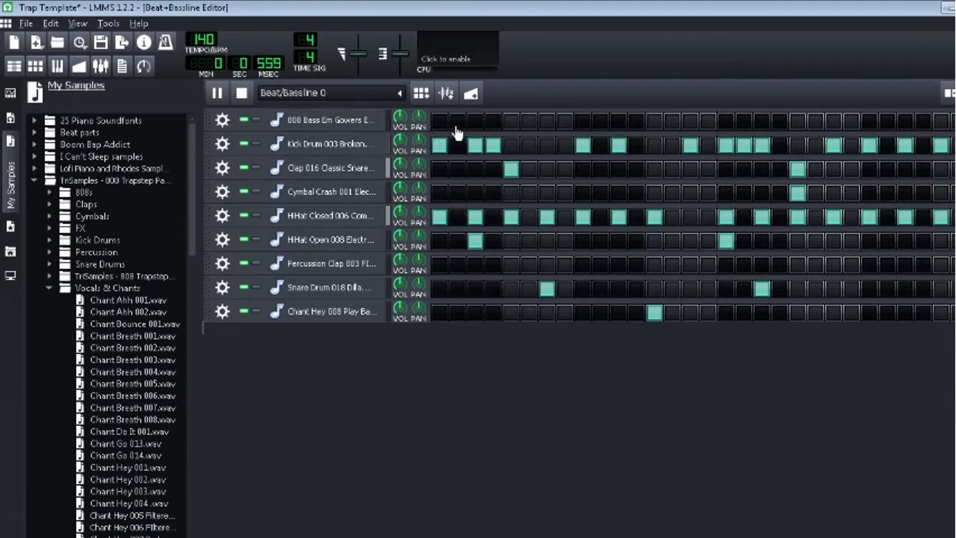
right_click(455, 128)
left_click(480, 179)
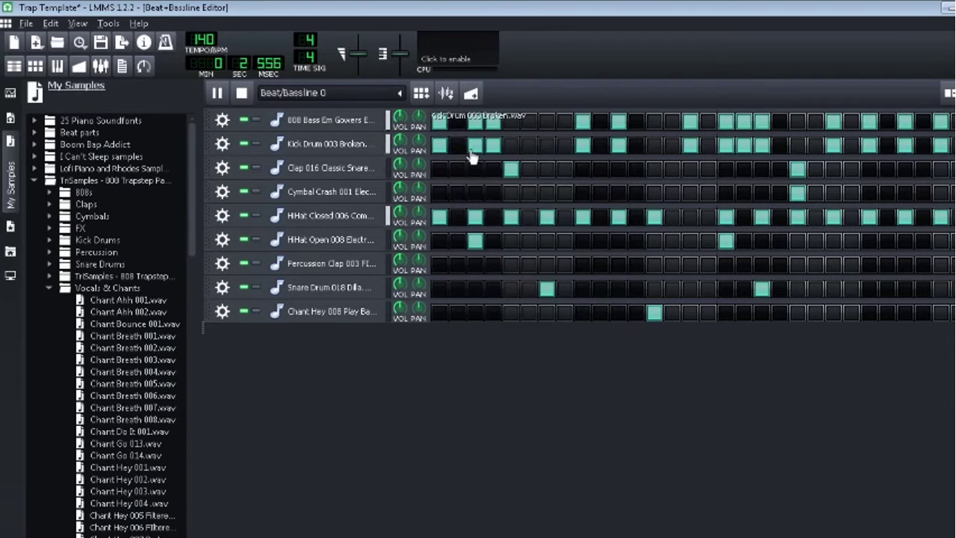
Route the 808 Bass track to the FX 1: 808 channel
right_click(448, 125)
left_click(485, 133)
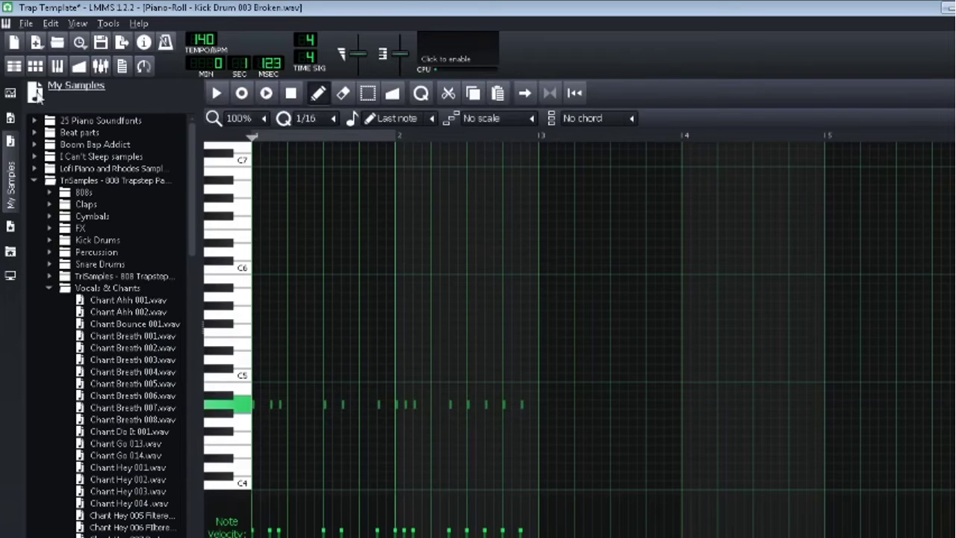
left_click(35, 66)
left_click(222, 121)
mouse_move(276, 176)
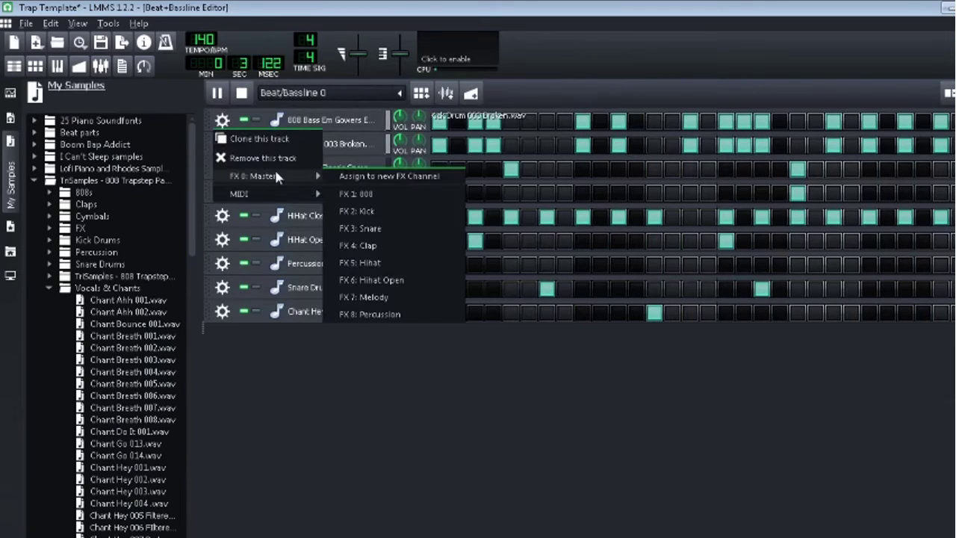
left_click(366, 194)
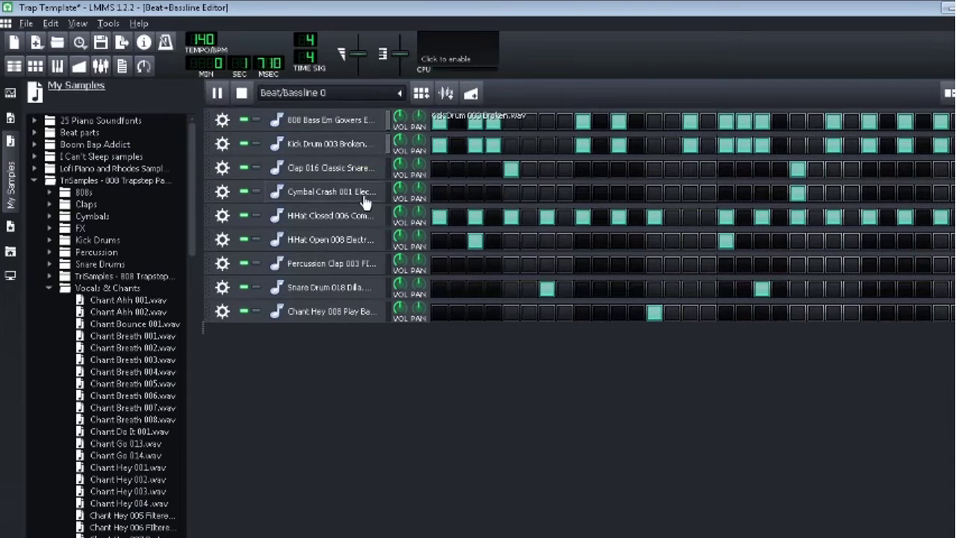
Open the 808 Bass pattern in the piano roll, draw longer notes over the hits on steps 1, 9 and 23, and play it
right_click(475, 118)
left_click(493, 123)
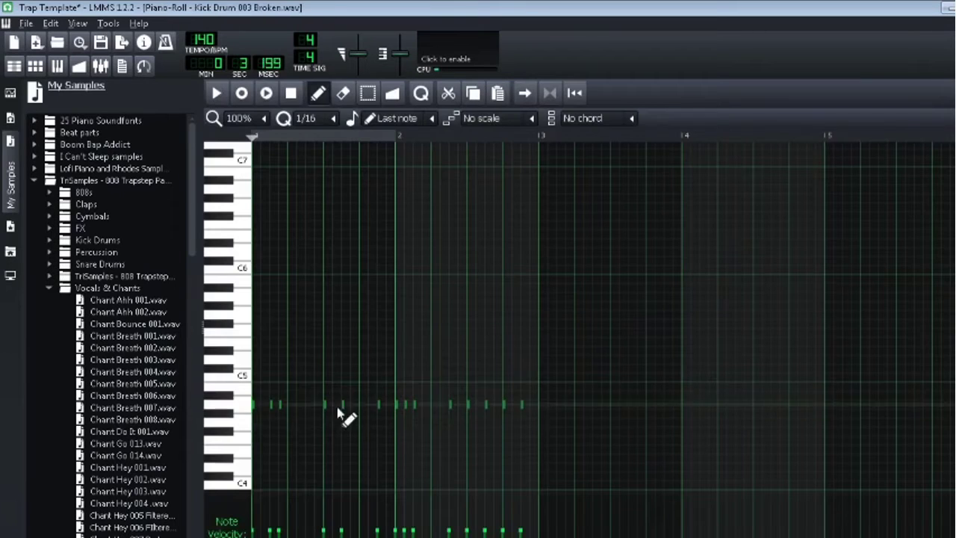
left_click(258, 363)
left_click_drag(285, 362, 261, 404)
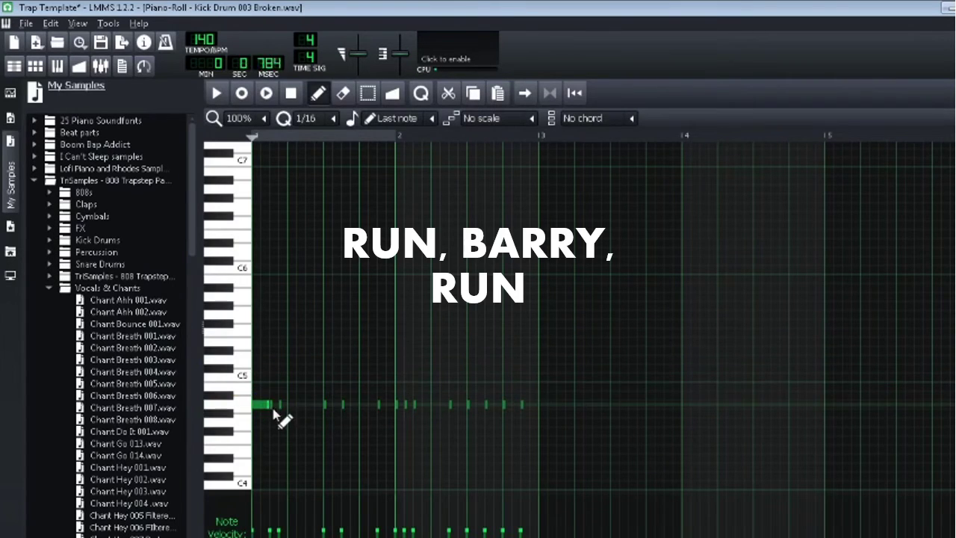
left_click(332, 404)
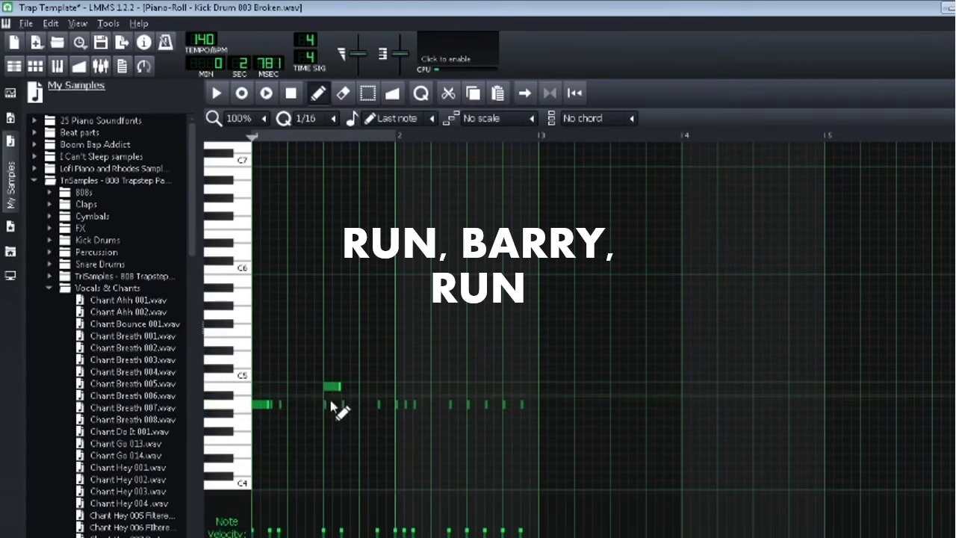
left_click(455, 404)
key("space")
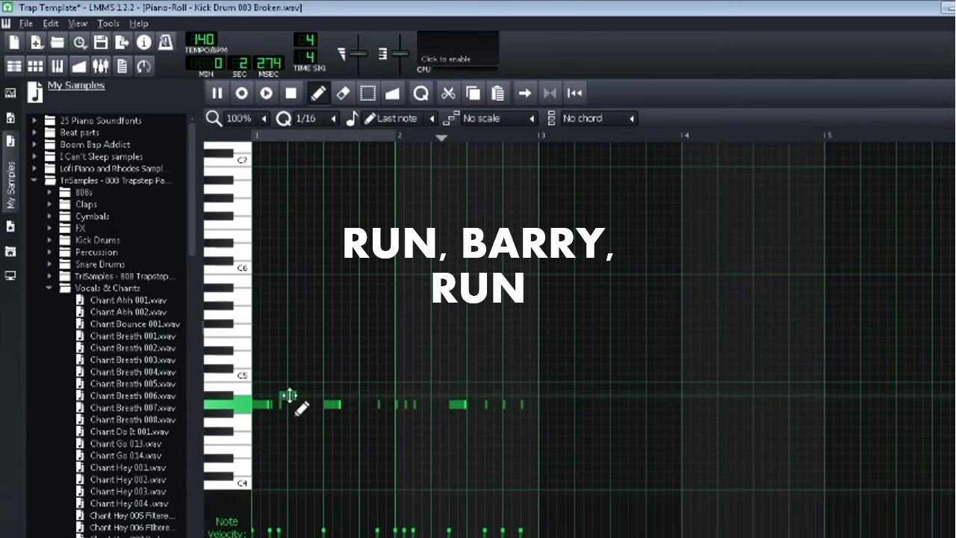
Lengthen the short A4 notes of the 808 Bass pattern in the second half of bar 1 and through bar 2, each up to the following note
left_click_drag(290, 395, 390, 416)
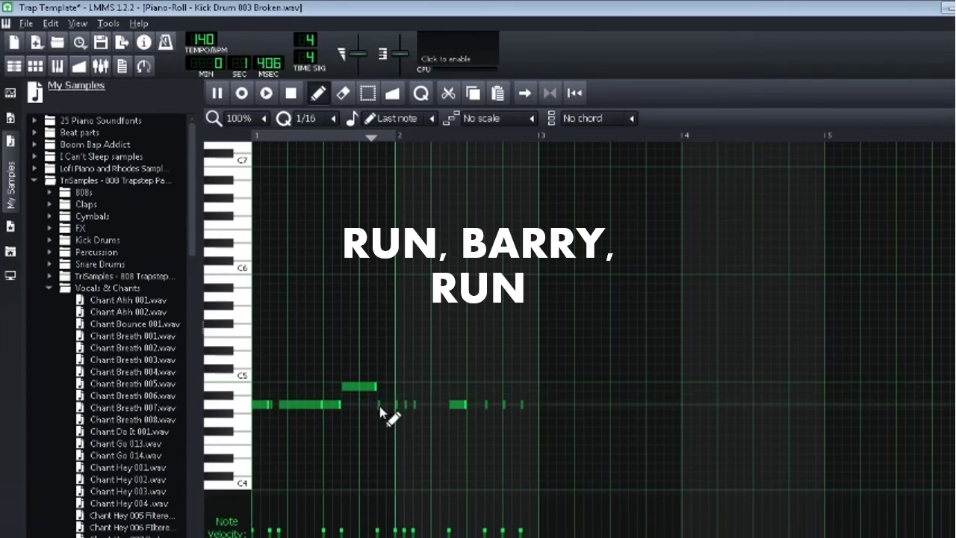
left_click(419, 406)
left_click(523, 407)
right_click(521, 408)
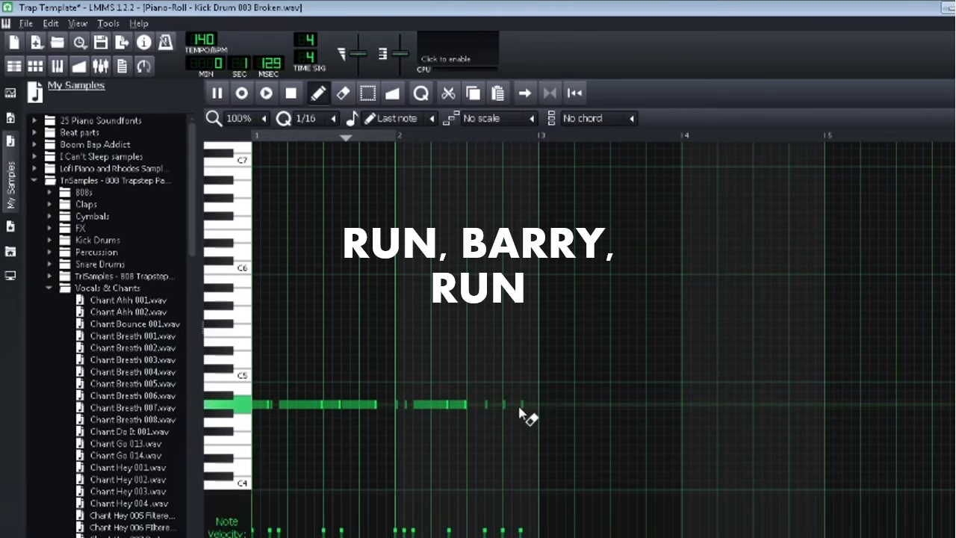
left_click(522, 408)
left_click_drag(554, 408, 536, 410)
left_click_drag(507, 397, 505, 405)
left_click_drag(489, 397, 489, 408)
left_click(468, 408)
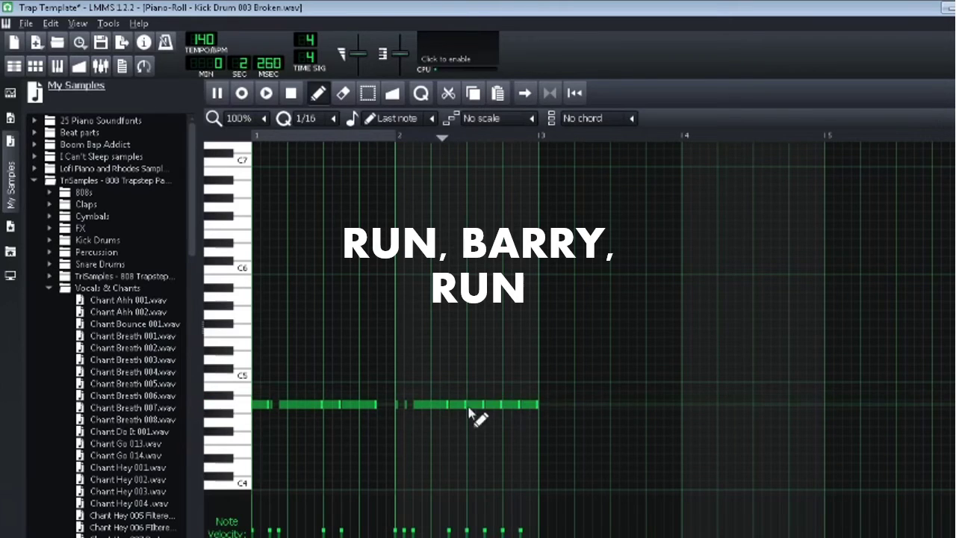
Close the remaining gaps by lengthening the short A4 notes near the start of bar 1 and around the start of bar 2
left_click(275, 395)
left_click_drag(286, 395, 272, 405)
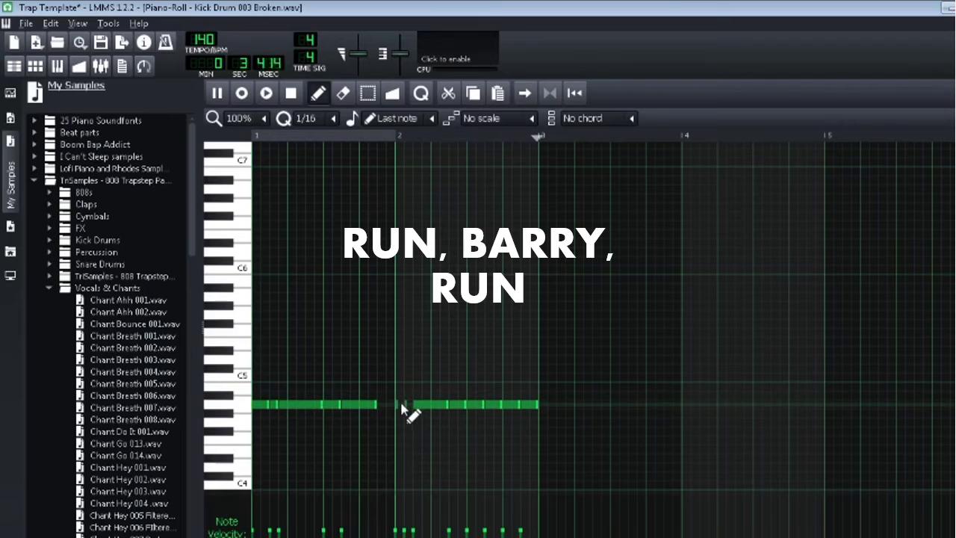
left_click(401, 405)
left_click(408, 405)
Raise the note at the start of bar 2 to E5 and the mid-bar 2 note to C#5, and return to the Beat+Bassline Editor
left_click_drag(381, 393, 398, 342)
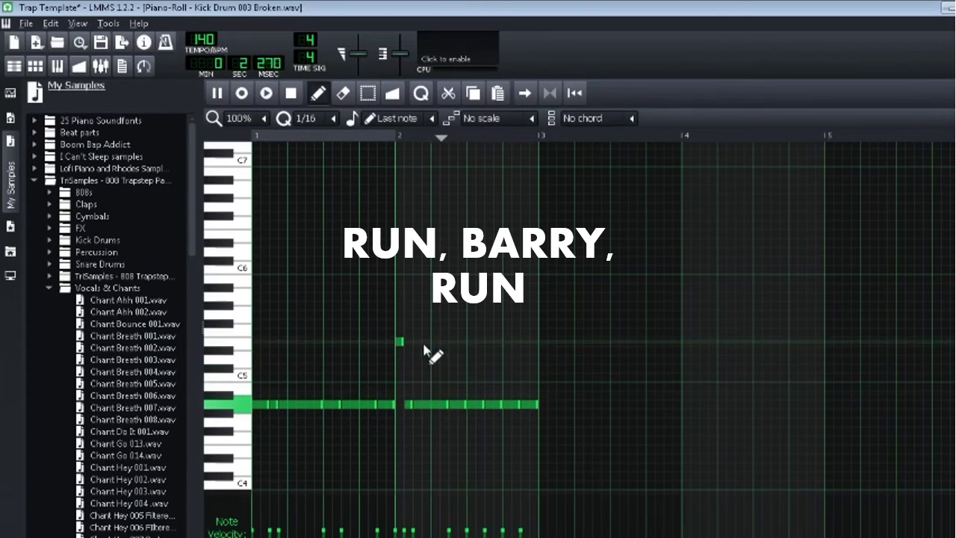
left_click_drag(478, 404, 480, 368)
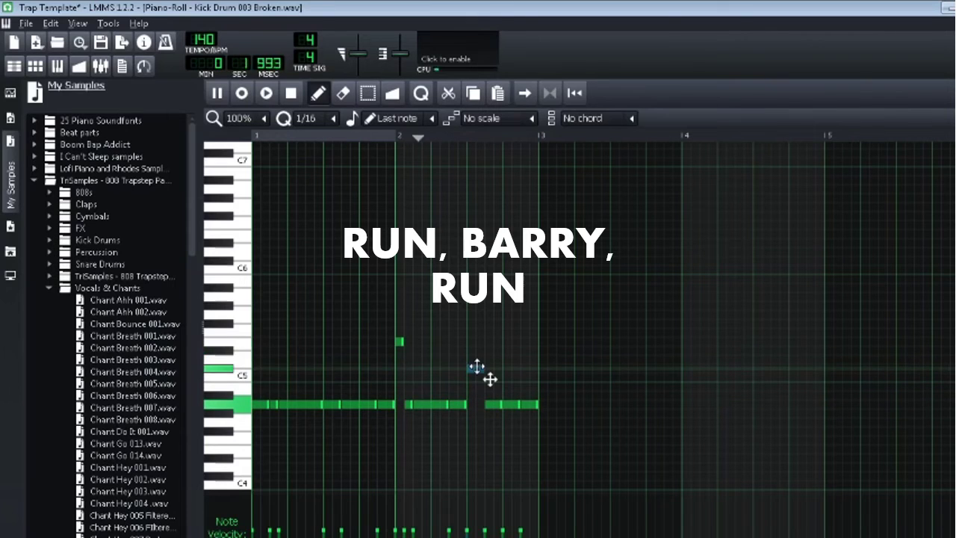
left_click(35, 65)
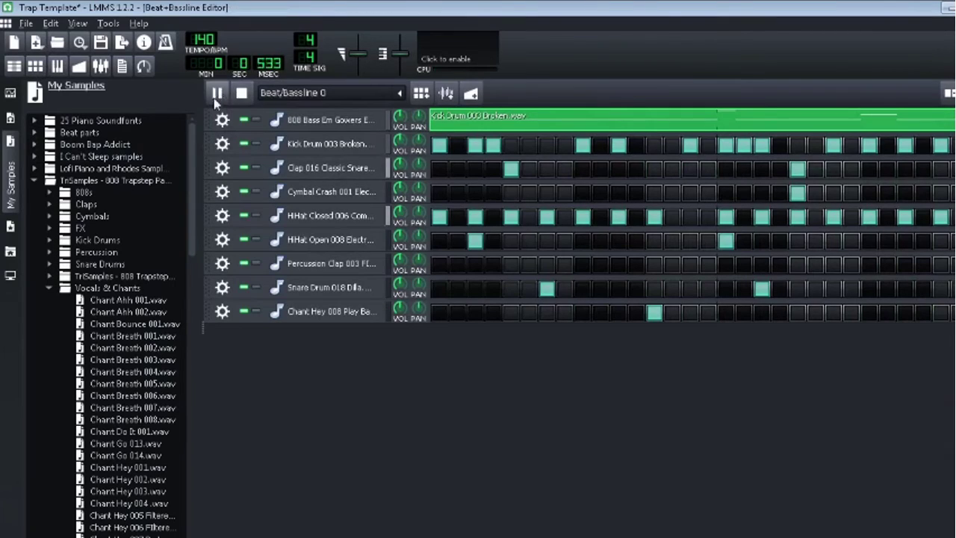
Open the Equalizer on the 808 mixer channel and adjust its low-cut and high-cut frequencies
left_click(100, 66)
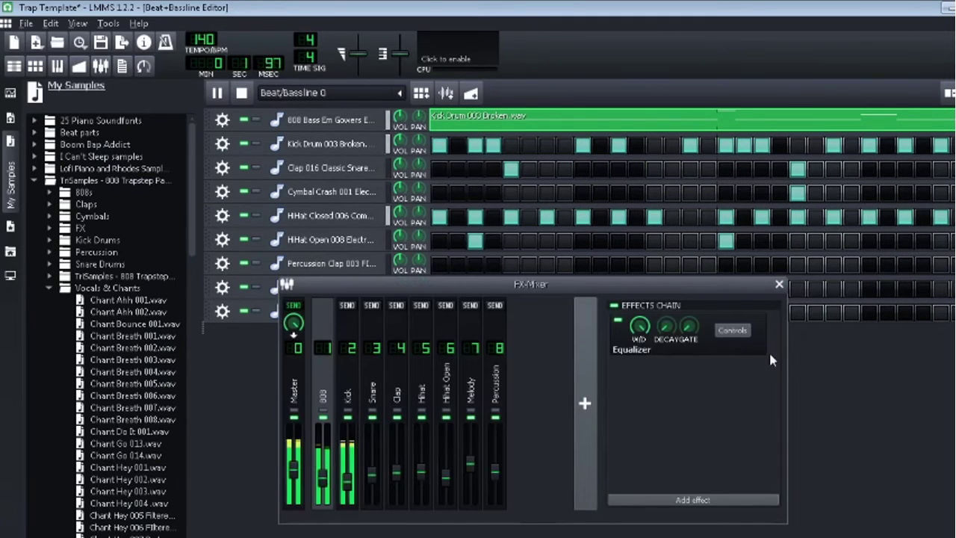
left_click(732, 333)
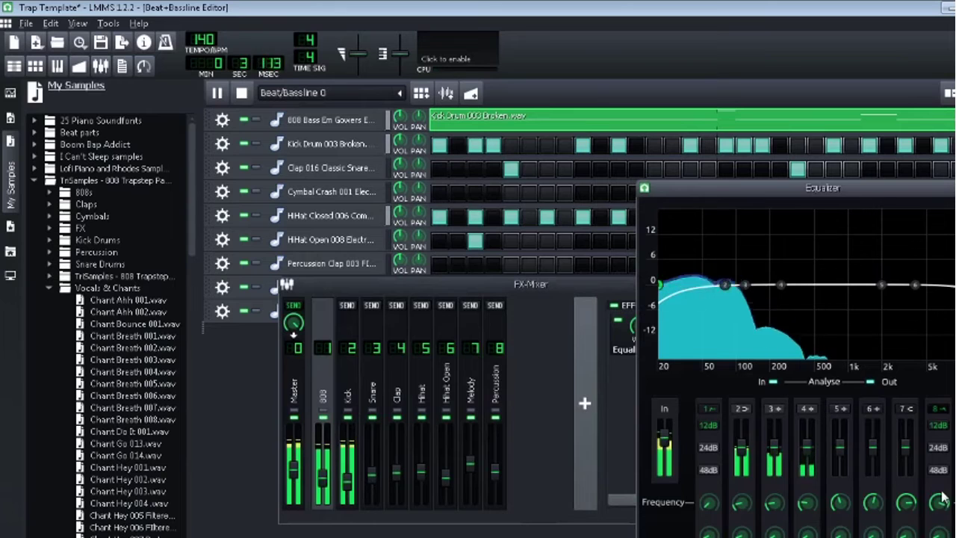
left_click_drag(707, 515, 704, 514)
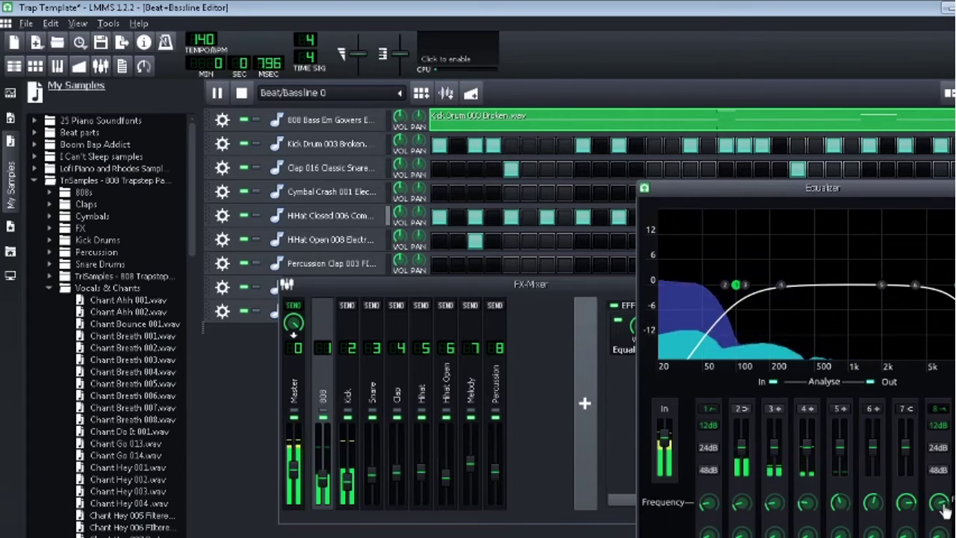
left_click_drag(939, 506, 950, 529)
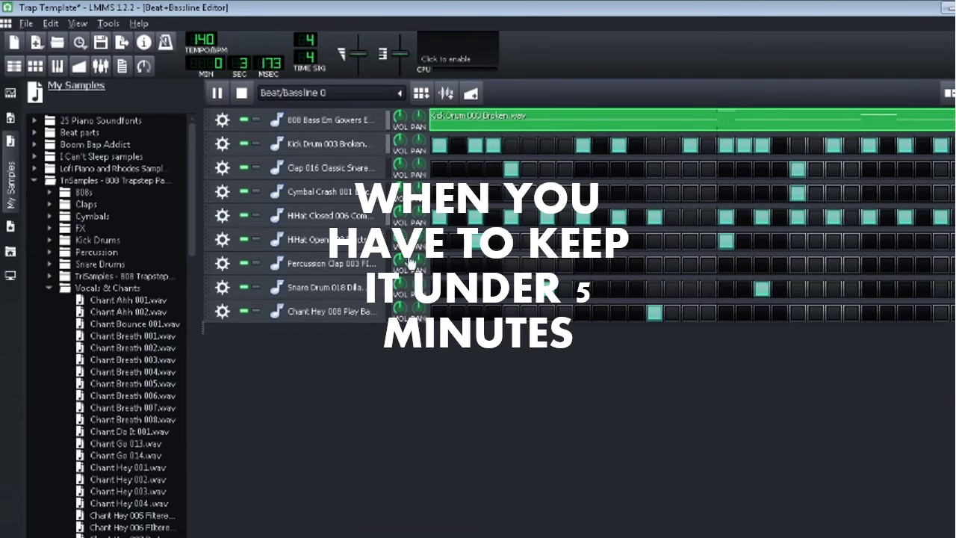
Place Percussion Clap 003 hits on steps 15, 23 and 29
left_click(456, 266)
left_click(529, 265)
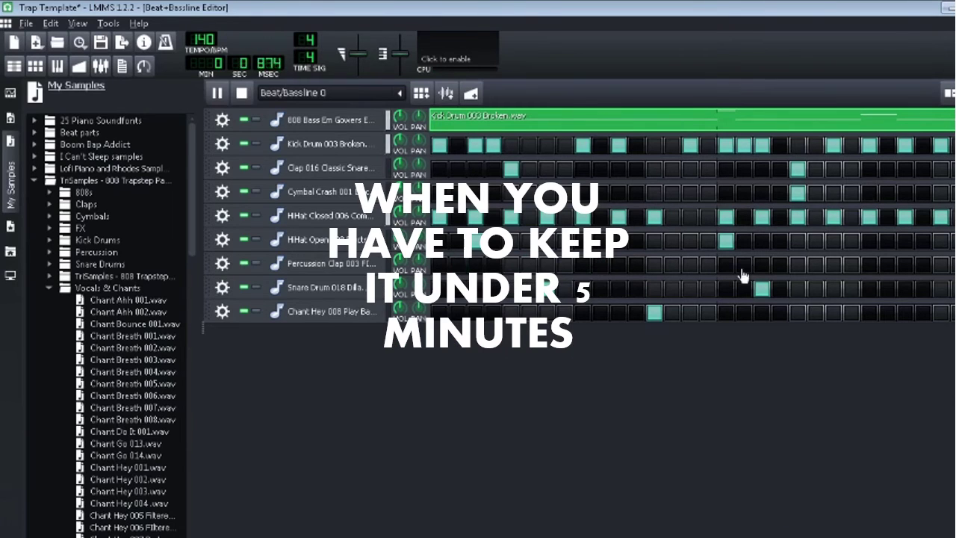
left_click(690, 268)
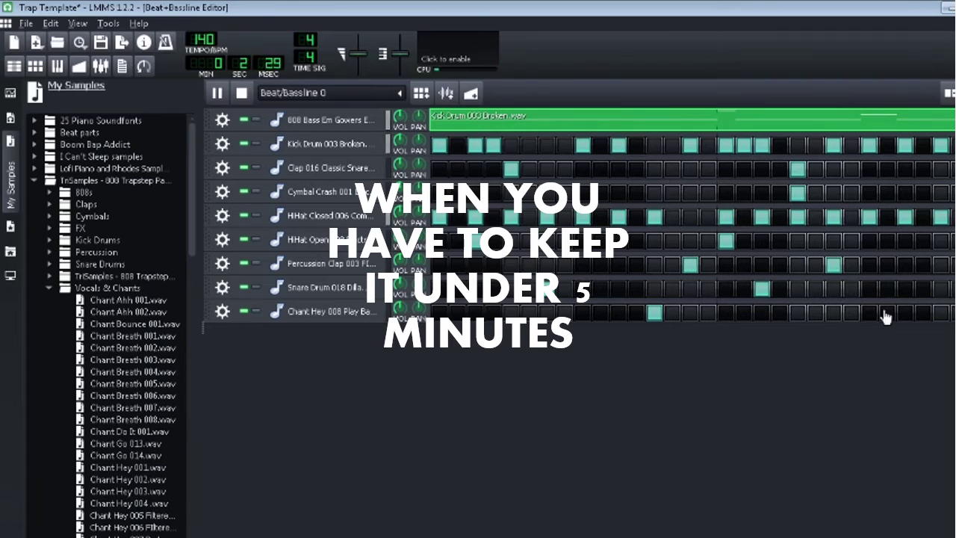
left_click(943, 269)
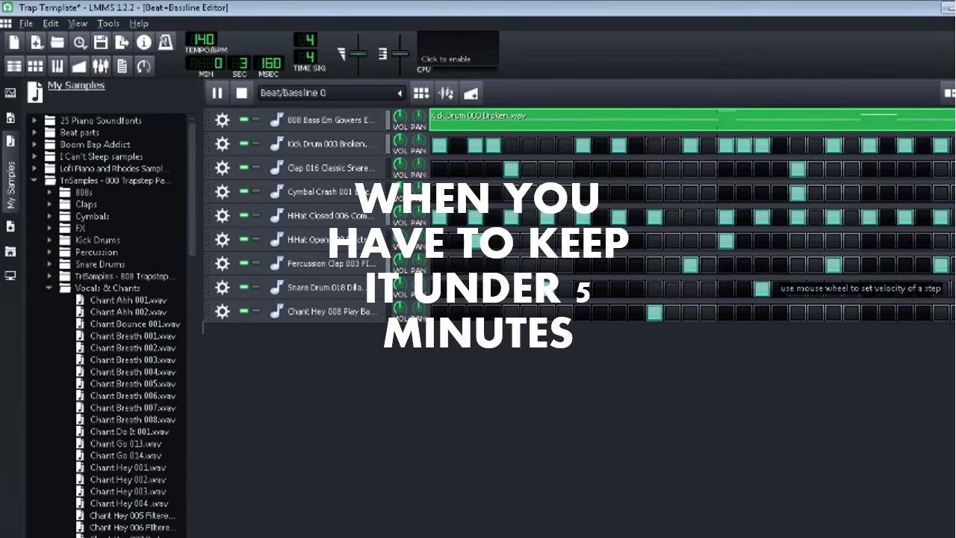
Route the Percussion Clap 003 track to FX 8: Percussion and the Snare Drum 018 track to FX 3: Snare
left_click(222, 264)
mouse_move(277, 320)
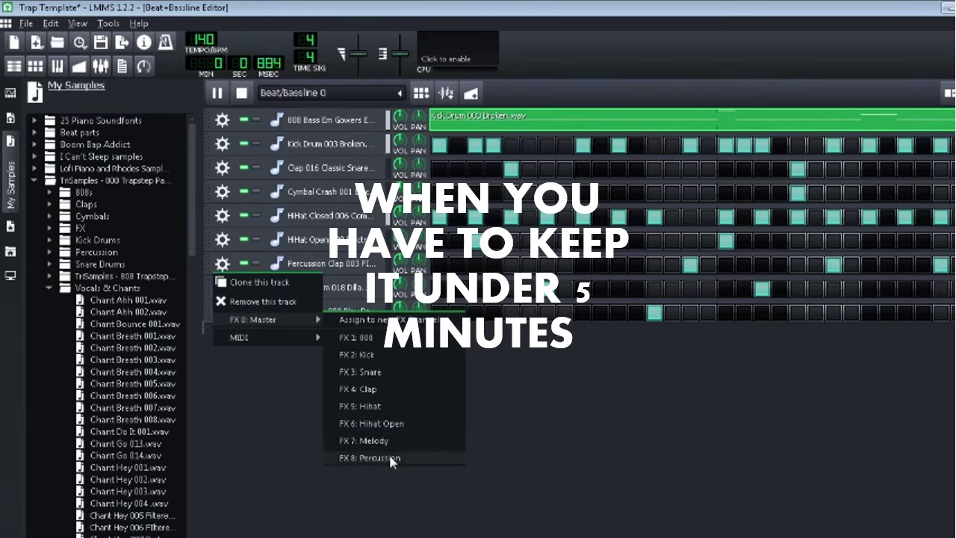
left_click(391, 458)
left_click(222, 287)
mouse_move(284, 343)
left_click(366, 395)
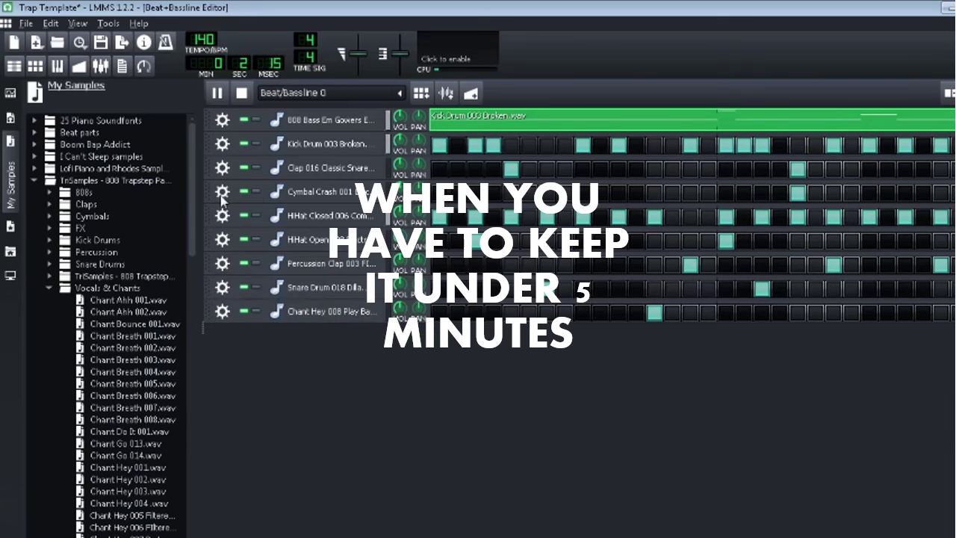
Open the Equalizer on the Percussion mixer channel and adjust its band 6 and high-cut frequencies
left_click(101, 66)
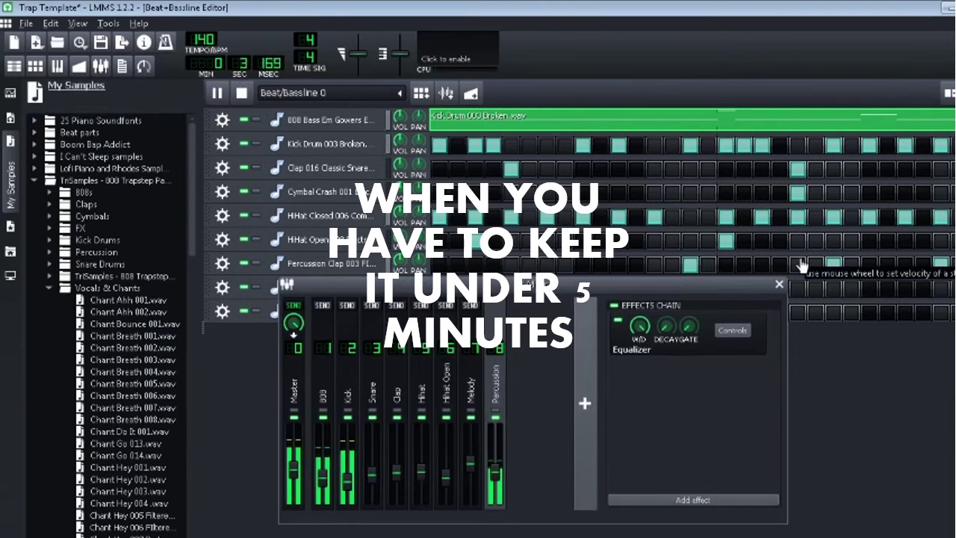
left_click(732, 329)
double_click(494, 477)
left_click(559, 313)
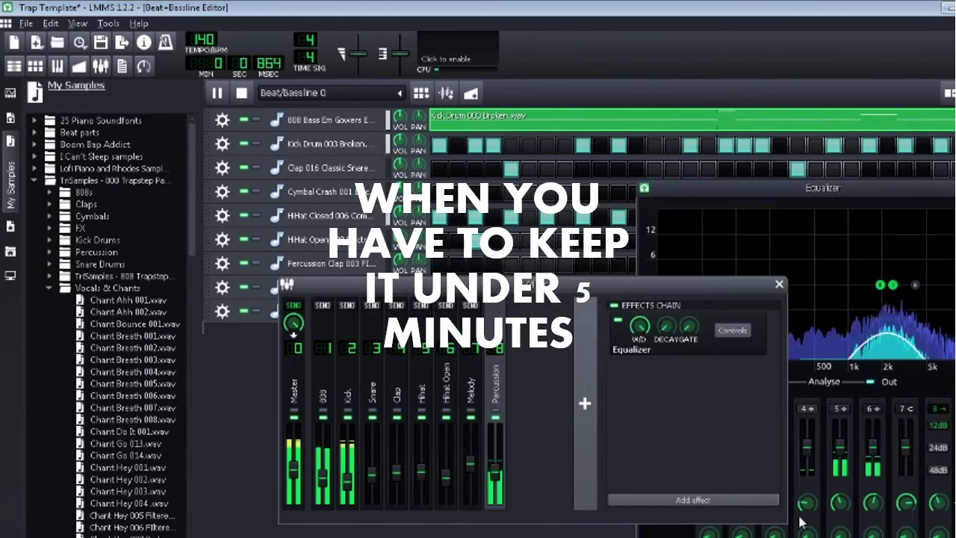
left_click(801, 518)
left_click_drag(916, 285, 921, 285)
left_click_drag(938, 502, 947, 490)
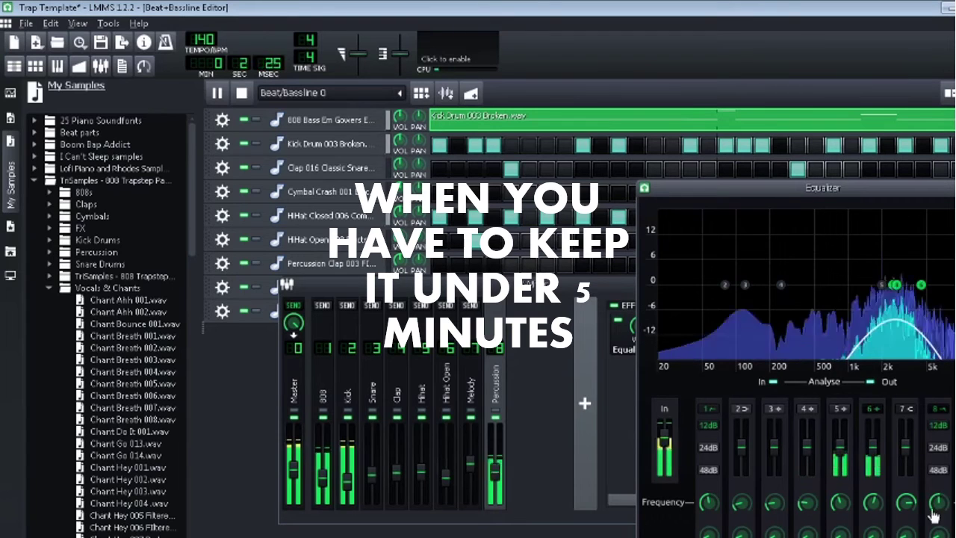
Raise the Percussion channel's volume slightly and adjust the 808 channel's fader in the mixer
double_click(497, 478)
key("Return")
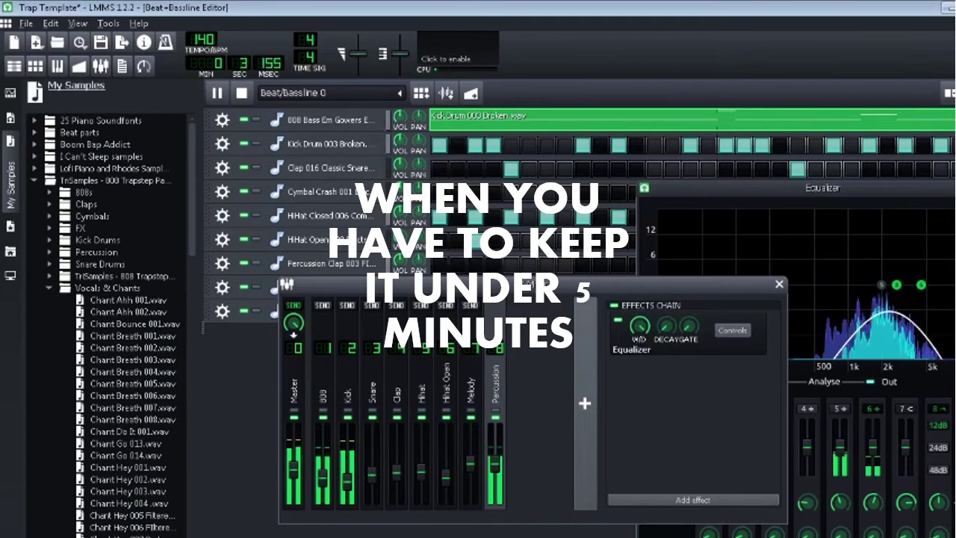
left_click_drag(322, 482, 334, 478)
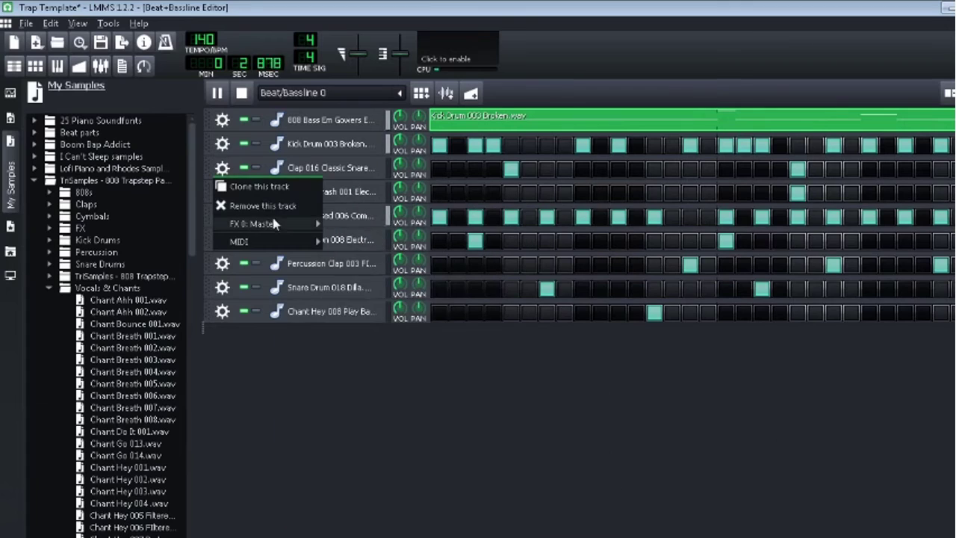
Route the Clap 016 track to FX 4: Clap and the Cymbal Crash 001 track to FX 6: Hihat Open
mouse_move(256, 282)
left_click(377, 287)
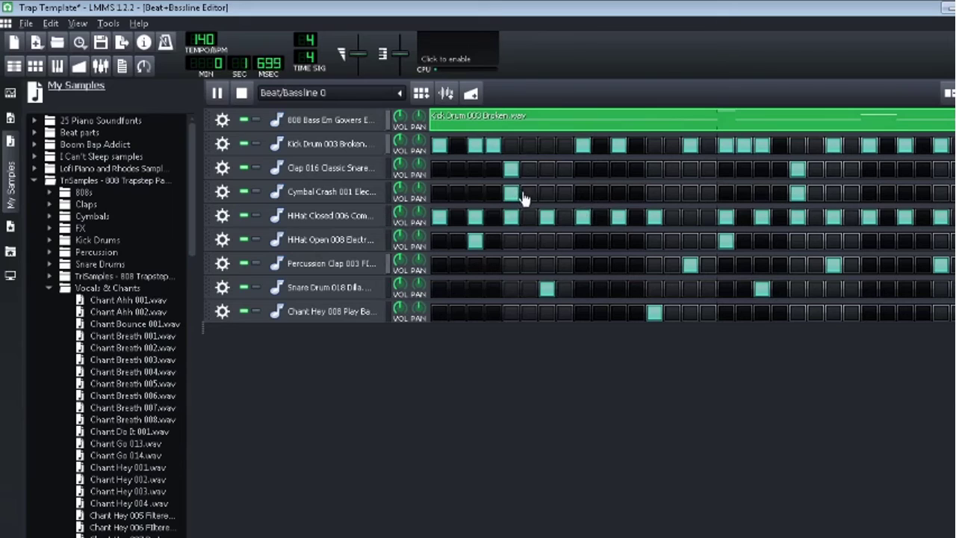
left_click(222, 191)
mouse_move(284, 248)
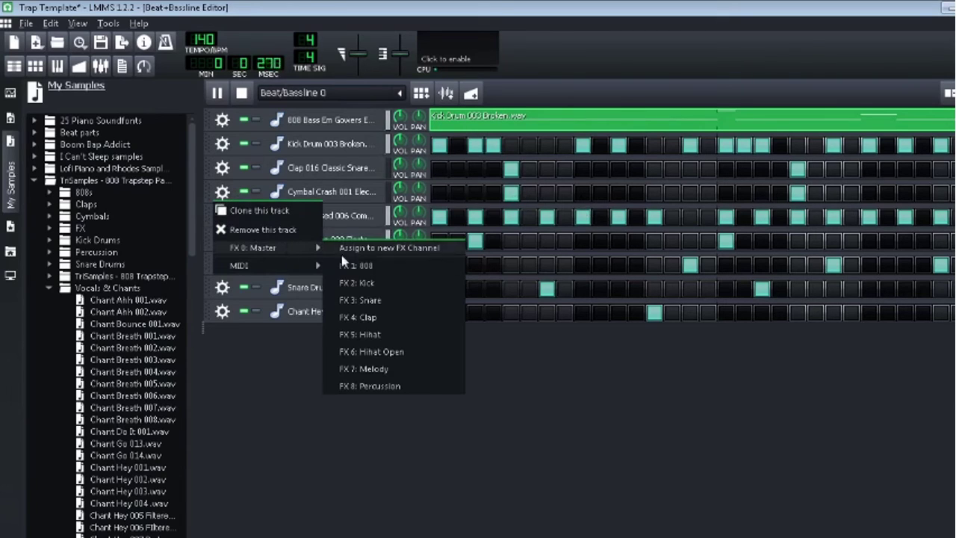
left_click(403, 352)
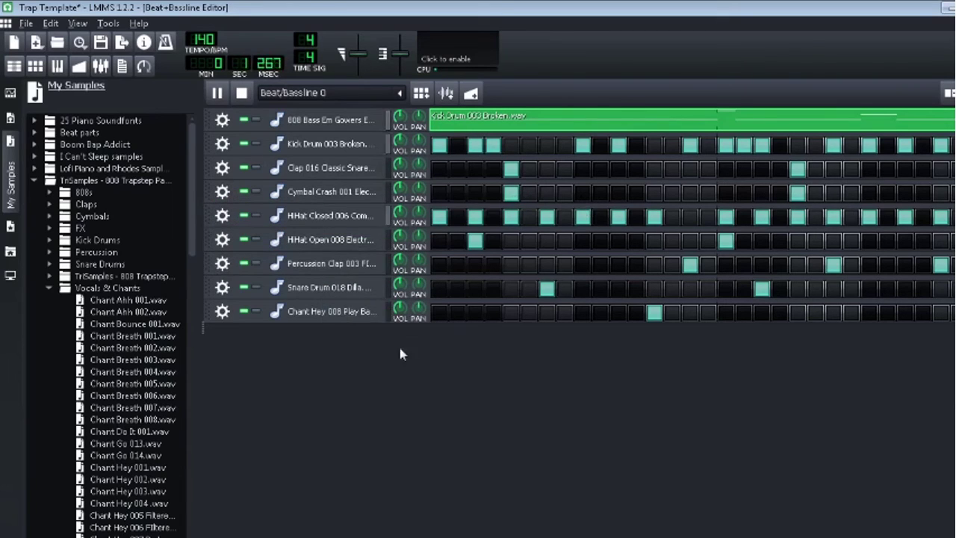
Route the HiHat Open 008 track to FX 6: Hihat Open
left_click(222, 239)
mouse_move(276, 298)
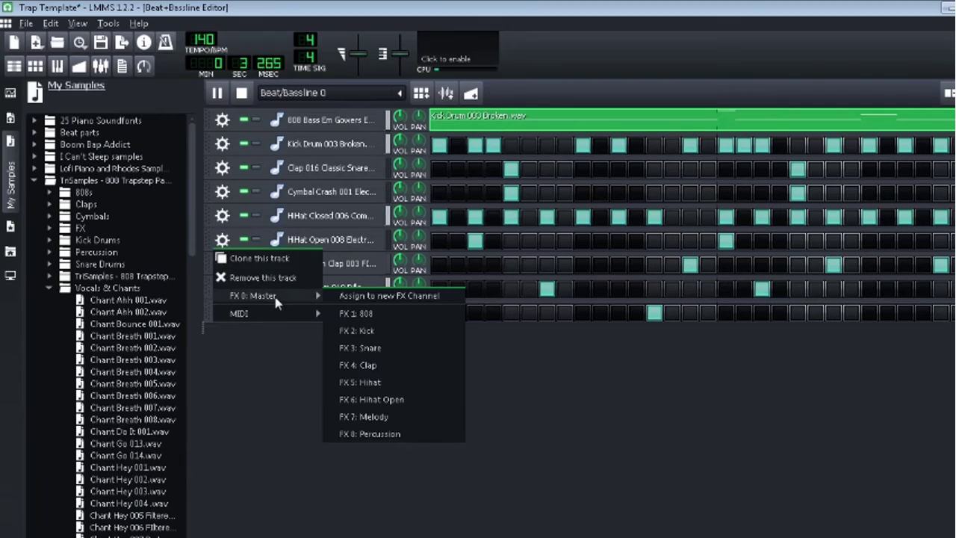
left_click(396, 397)
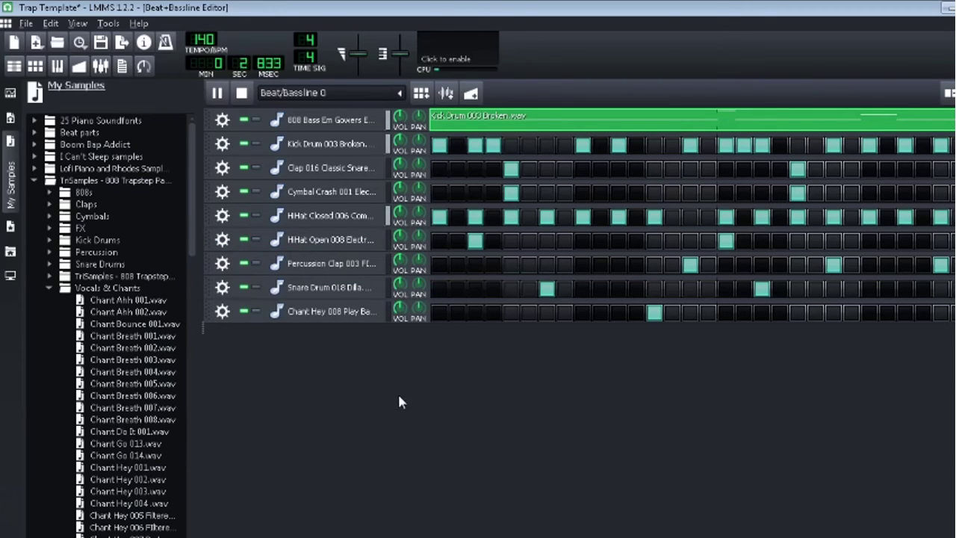
Look at the project notes and the Song-Editor, and return to the Beat/Bassline 0 pattern
left_click(123, 67)
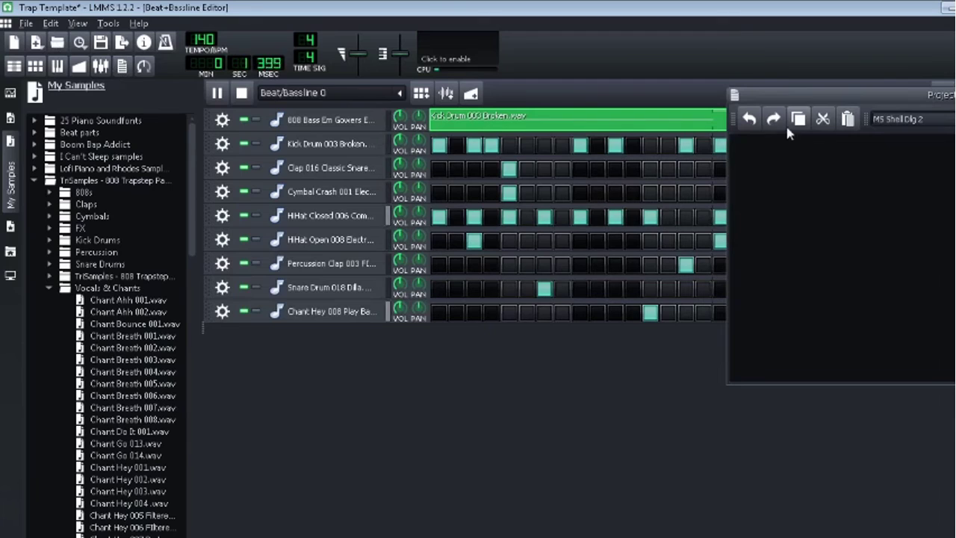
left_click_drag(790, 95, 549, 124)
left_click(951, 125)
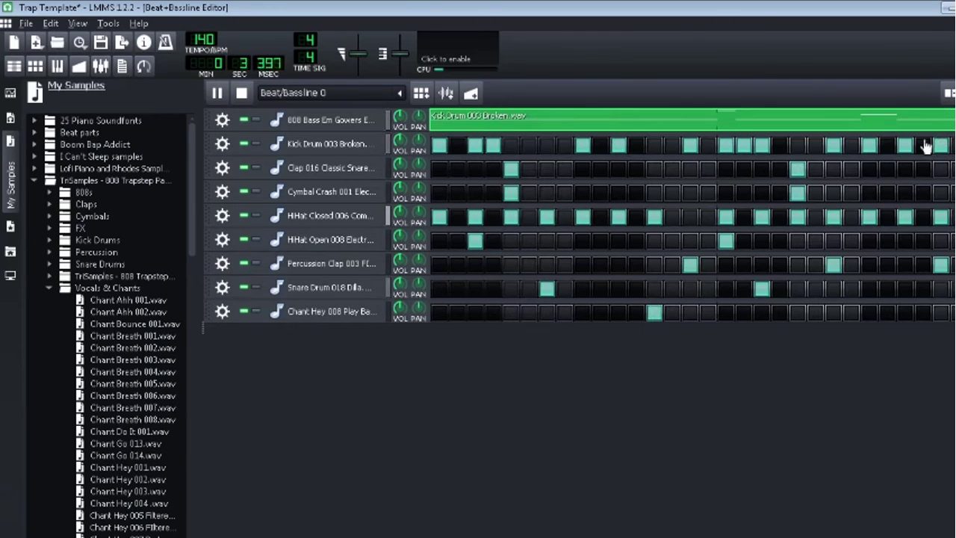
left_click(14, 67)
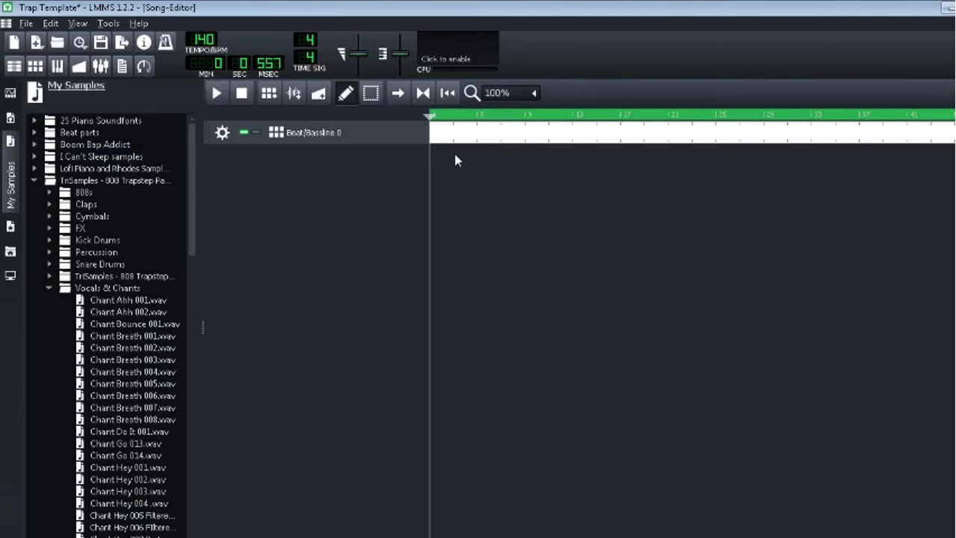
double_click(455, 136)
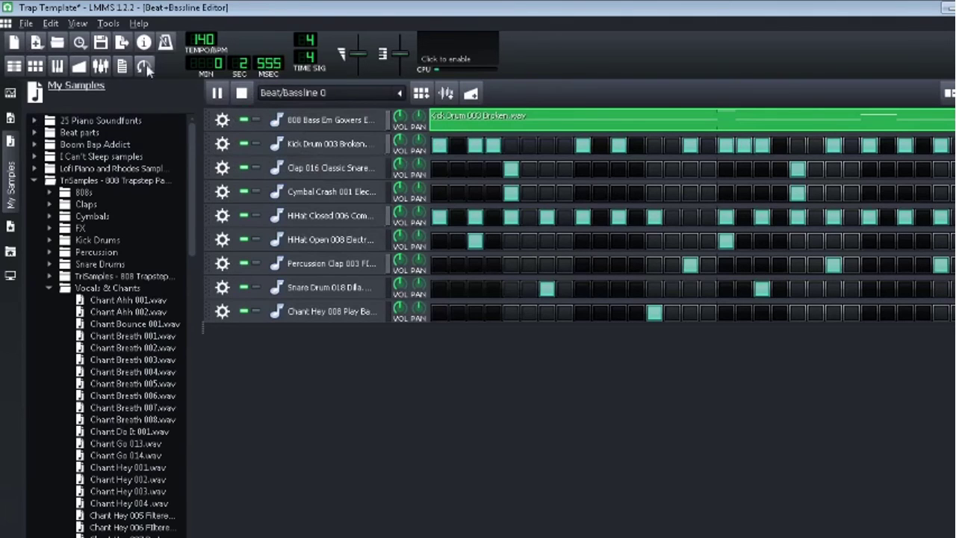
Remove the 808 Bass and Kick Drum 003 tracks from Beat/Bassline 0
left_click(222, 125)
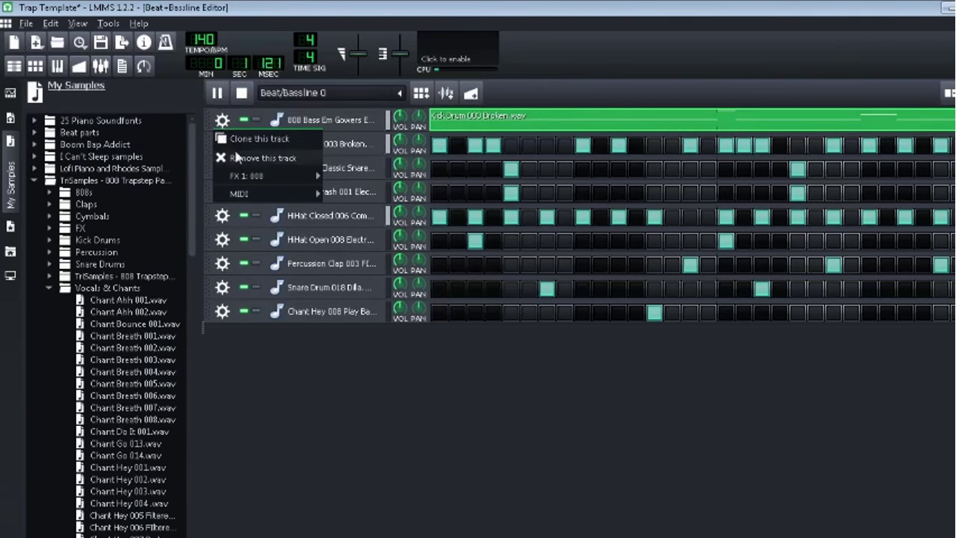
left_click(302, 328)
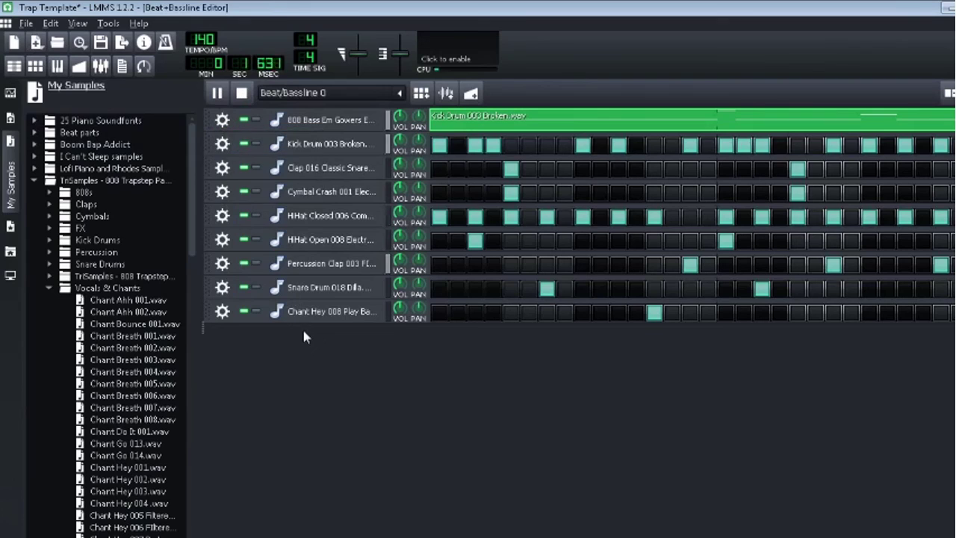
left_click(216, 120)
left_click(241, 156)
left_click(221, 120)
left_click(237, 158)
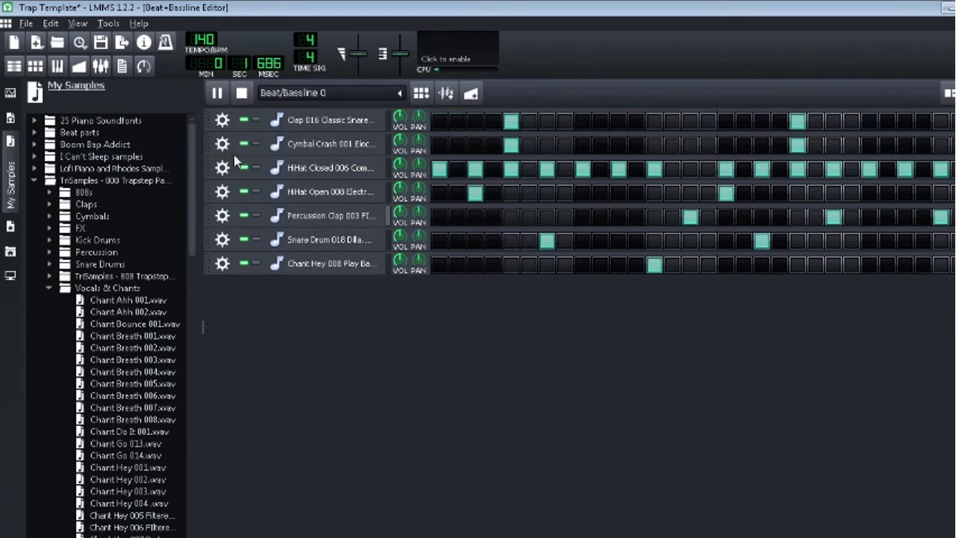
Remove the Chant Hey 008 and Snare Drum 018 tracks
left_click(222, 121)
left_click(221, 279)
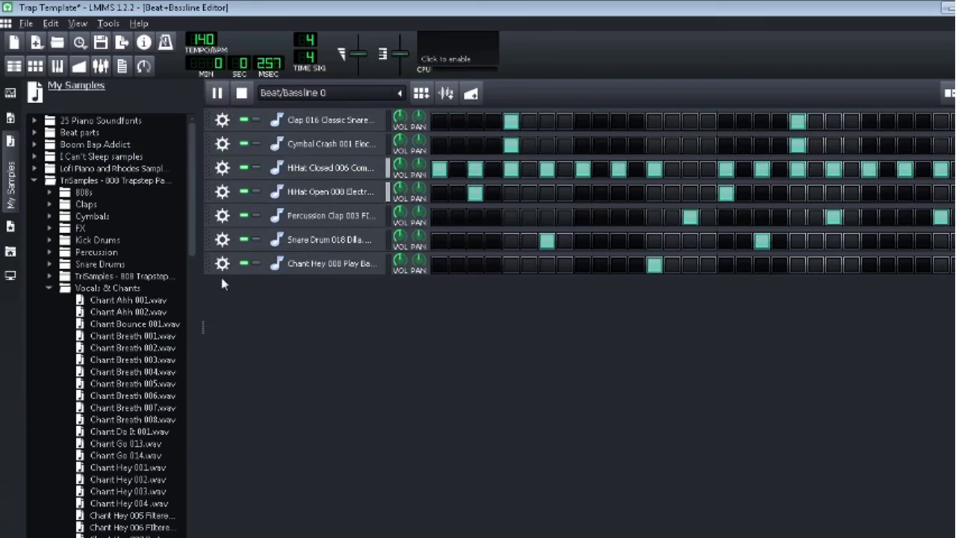
left_click(222, 263)
left_click(237, 301)
left_click(222, 239)
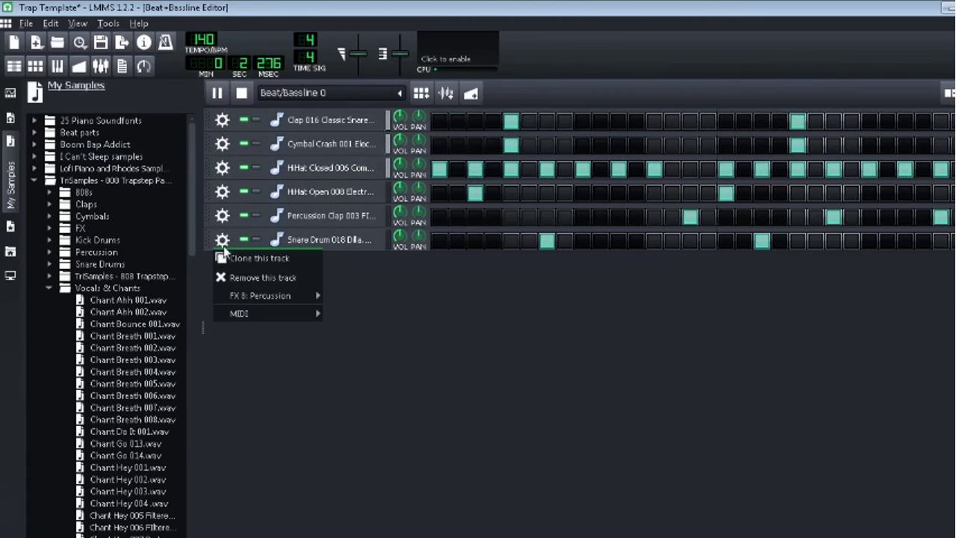
left_click(239, 277)
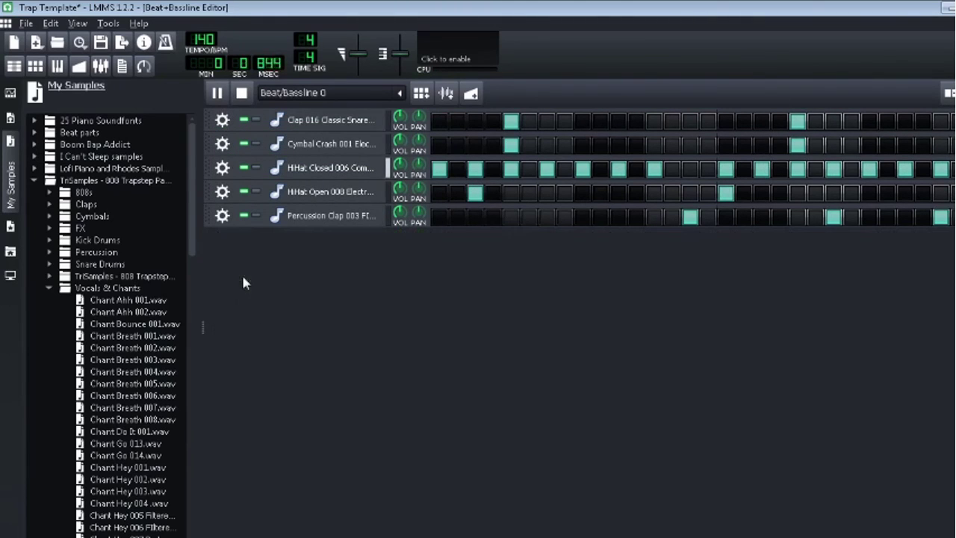
Remove the Percussion Clap 003, HiHat Open 008 and HiHat Closed 006 tracks
left_click(222, 215)
left_click(239, 254)
left_click(221, 192)
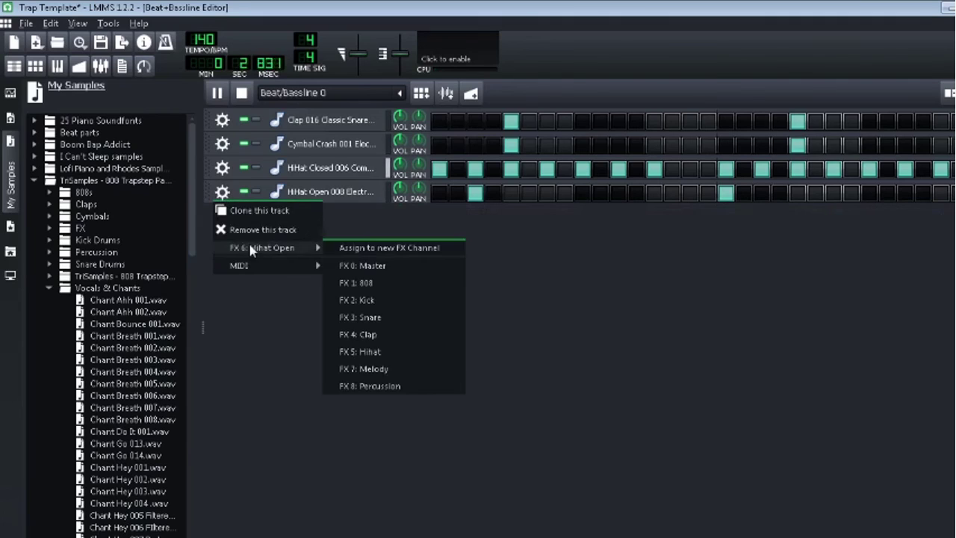
left_click(239, 229)
left_click(222, 168)
left_click(239, 205)
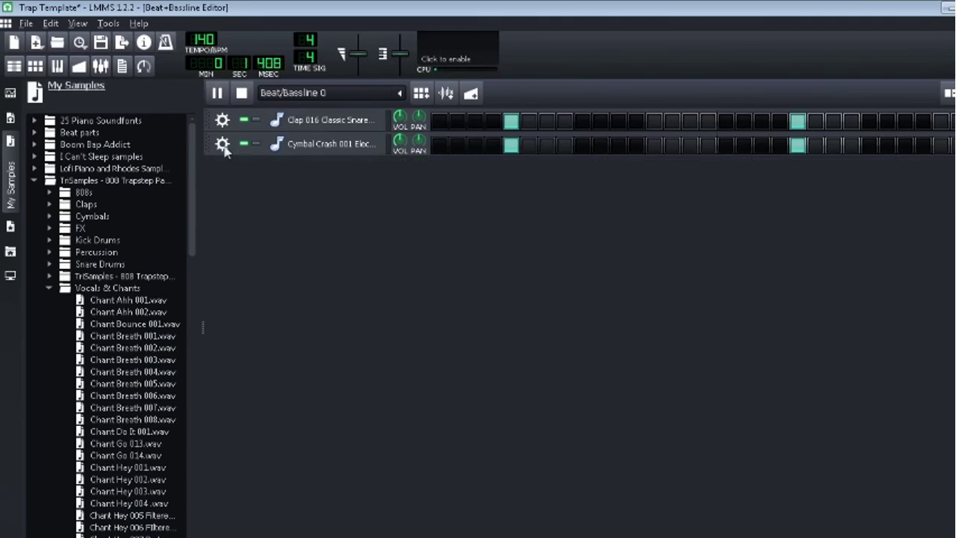
Remove the last two tracks, Cymbal Crash 001 and Clap 016, and start closing the program
left_click(222, 143)
left_click(239, 182)
left_click(222, 120)
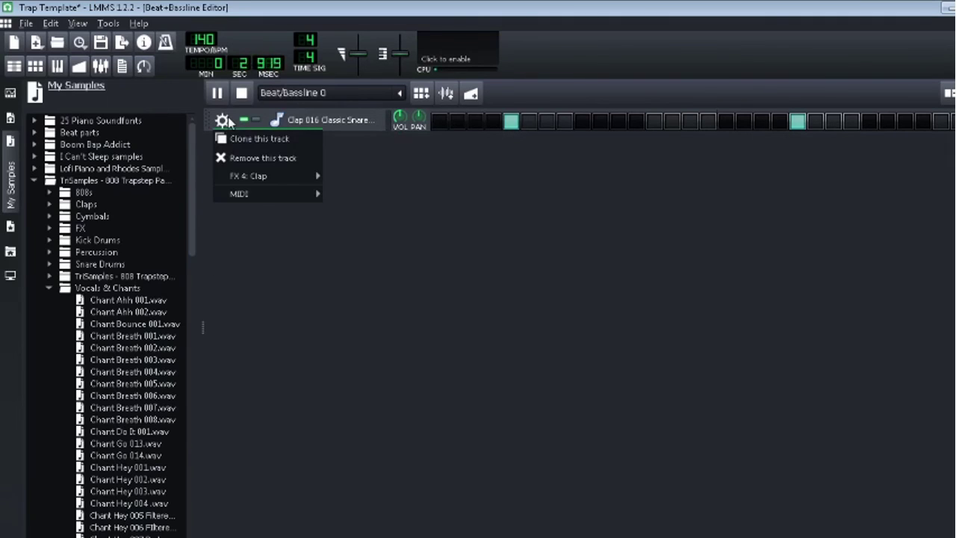
left_click(242, 157)
left_click(955, 7)
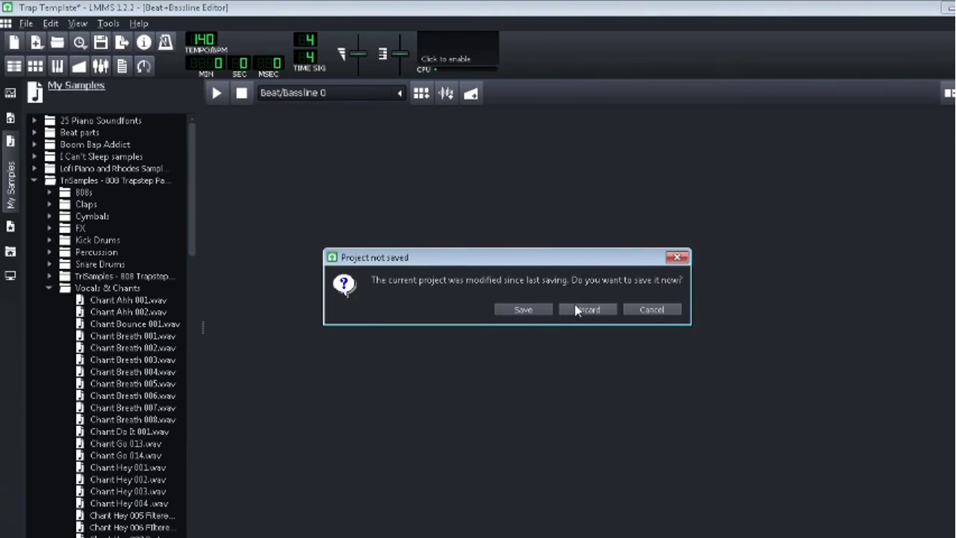